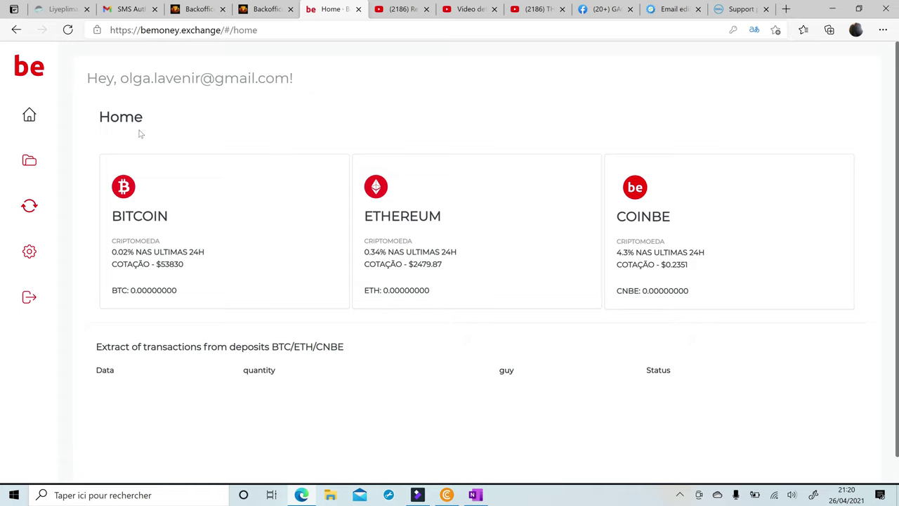
Close the duplicate Backoffice tab and look over the Financial Overview on the remaining one before returning to the Bemoney Exchange home page
click(199, 9)
click(270, 9)
click(290, 9)
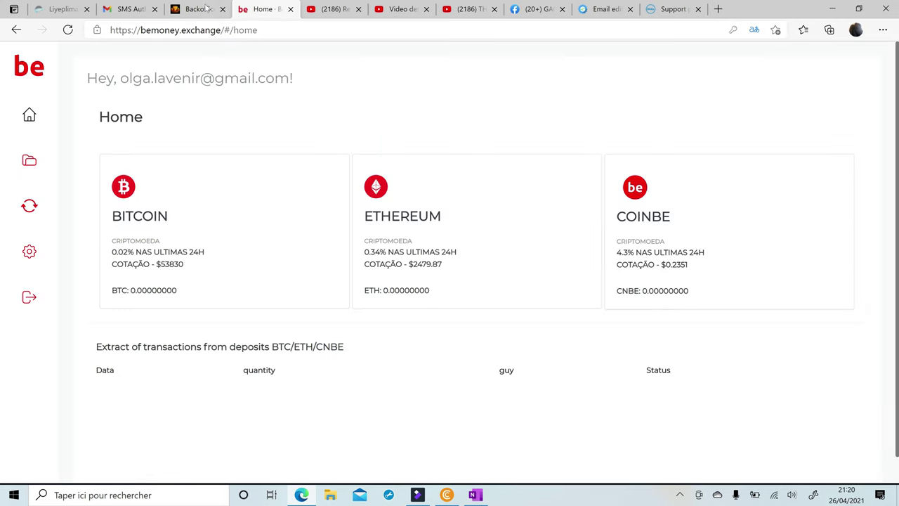
click(199, 9)
click(264, 8)
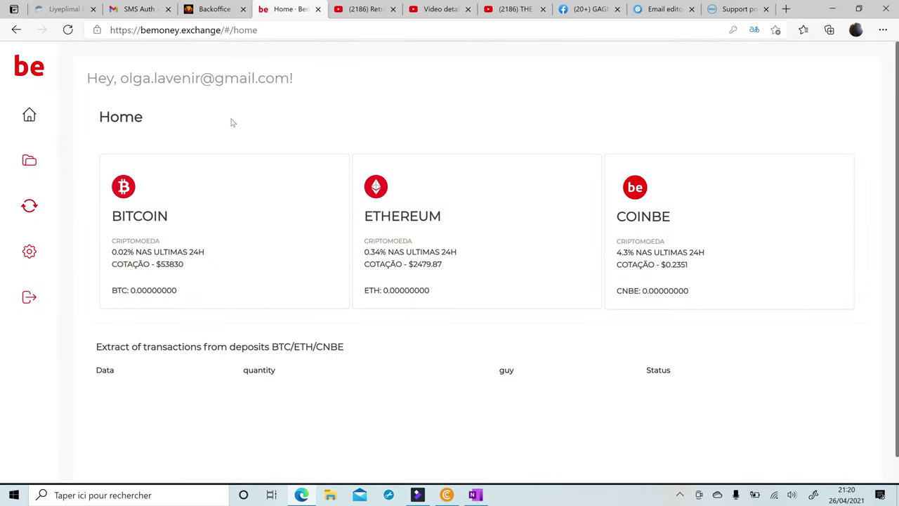
click(212, 10)
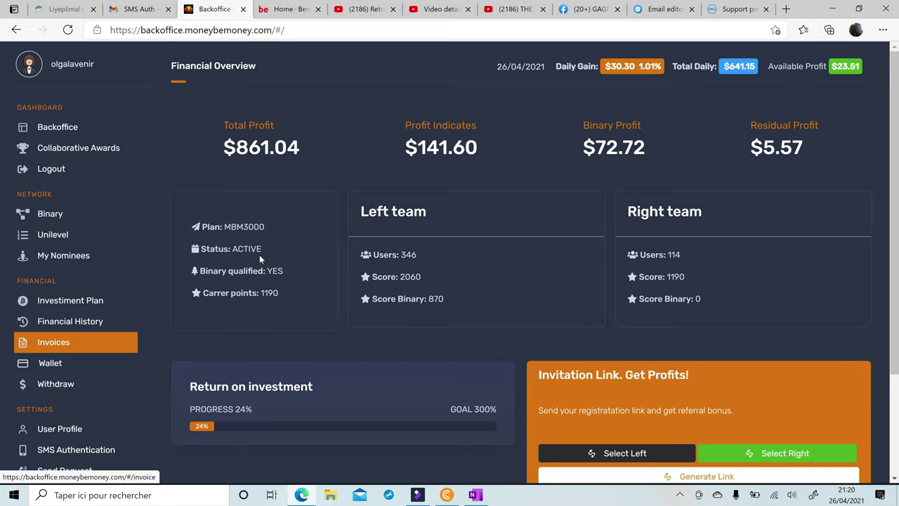
click(281, 9)
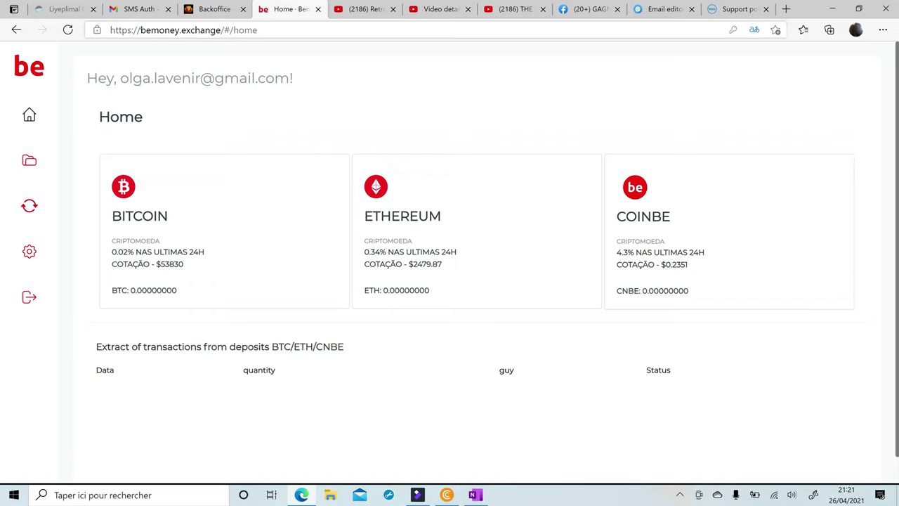
Copy the domain bemoney.exchange from the address and open it in CryptoTab Browser
drag(141, 30, 221, 30)
key(ctrl+c)
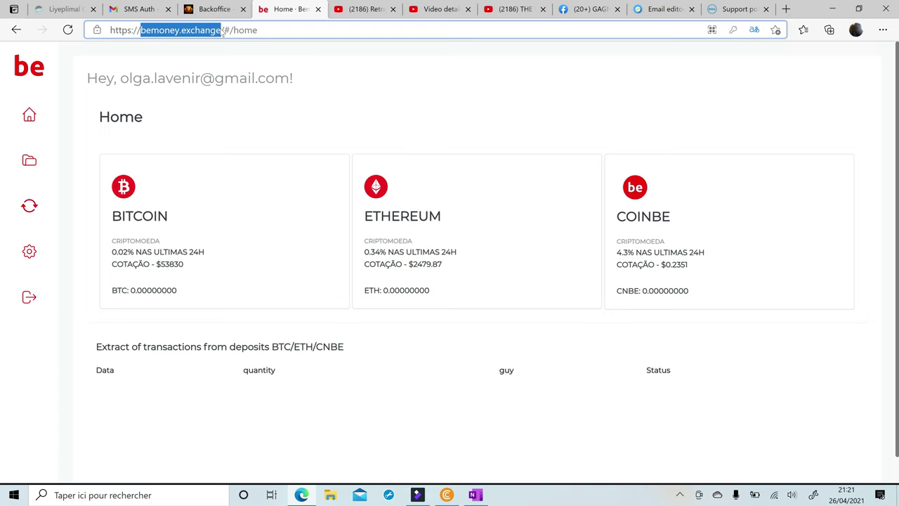
click(447, 495)
click(573, 17)
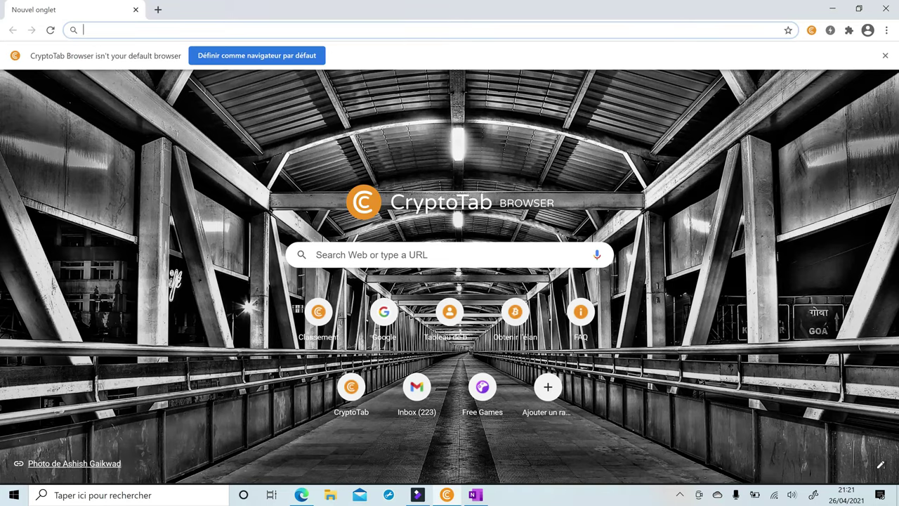
key(ctrl+v)
key(Return)
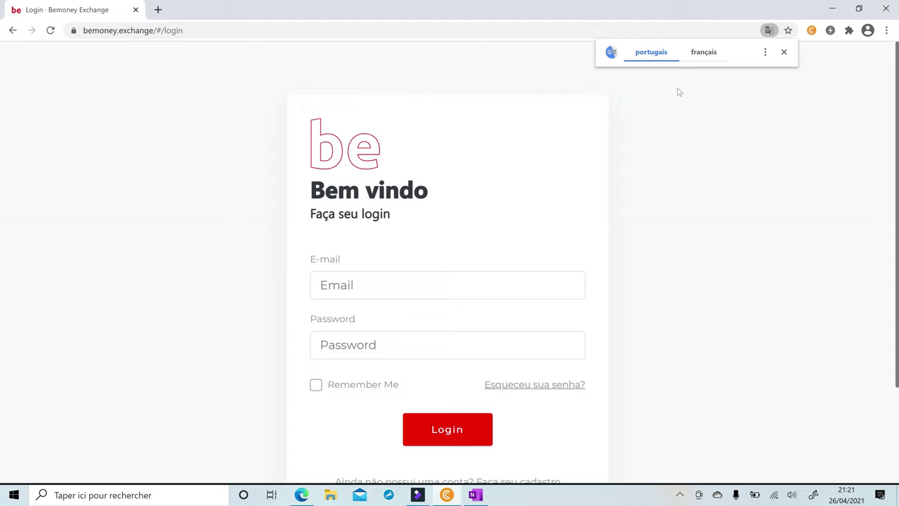
Translate the Bemoney Exchange login page into French and open the account registration form
click(699, 52)
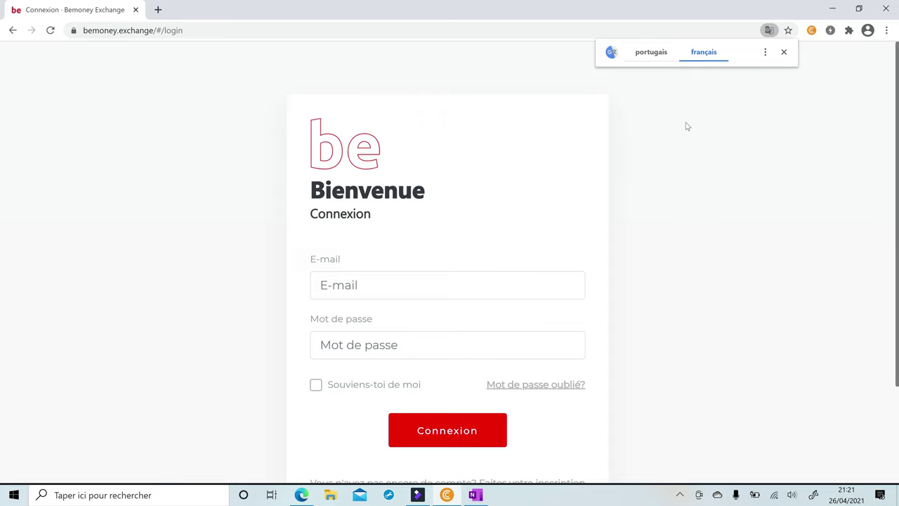
scroll(670, 160, down, 2)
scroll(670, 161, up, 1)
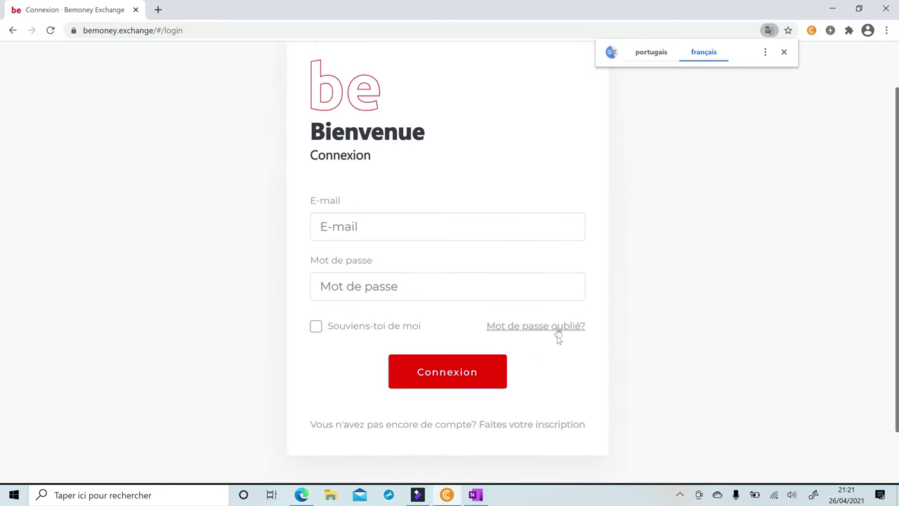
click(531, 425)
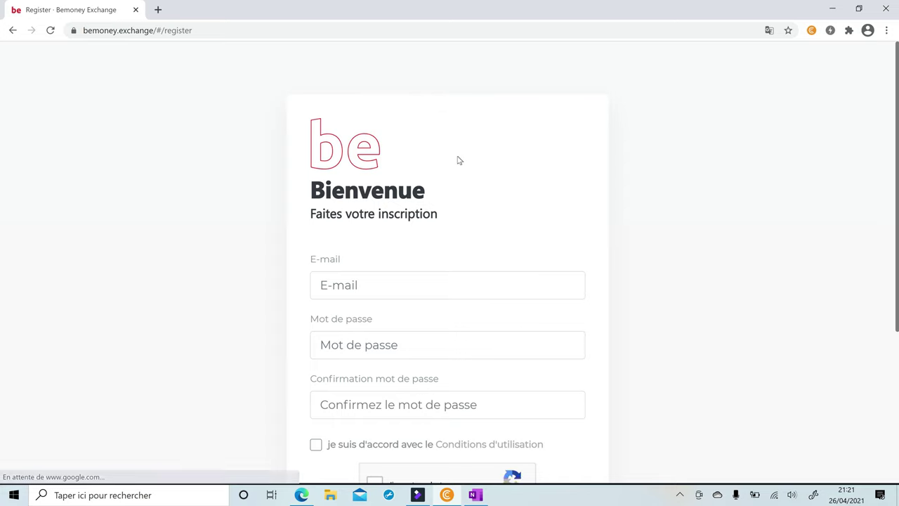
Examine the registration form's e-mail, password, password confirmation, terms agreement and reCAPTCHA fields without filling them in
scroll(457, 161, down, 1)
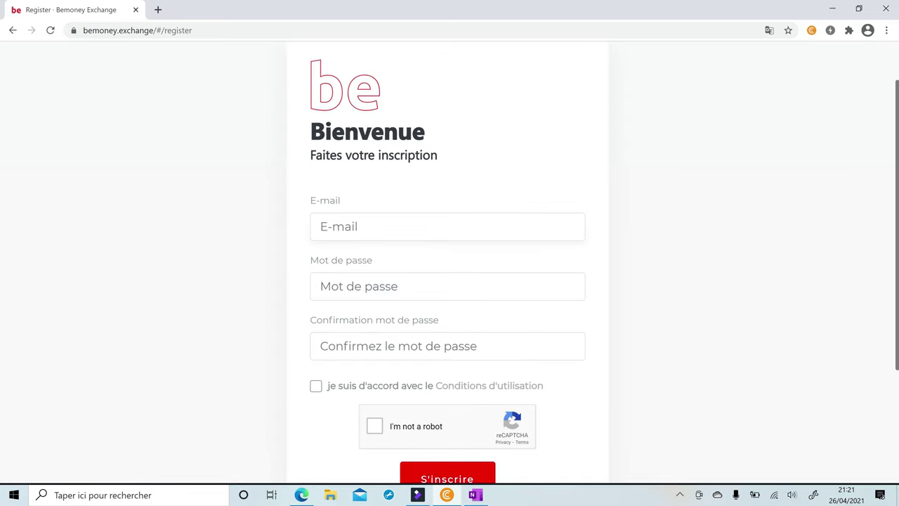
click(447, 285)
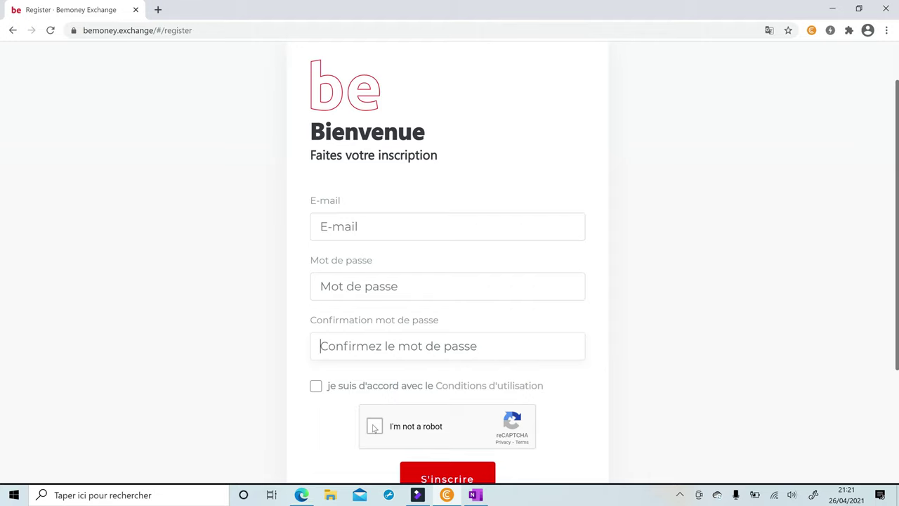
scroll(374, 428, down, 2)
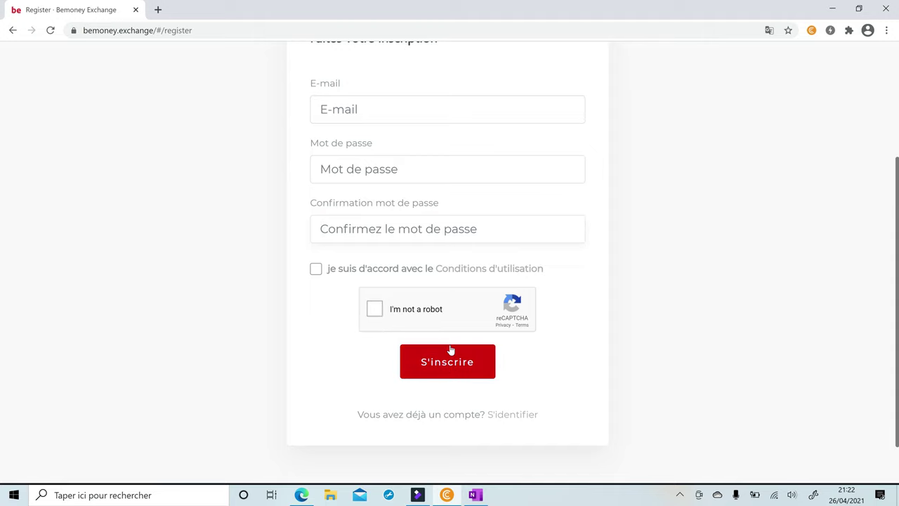
click(336, 210)
click(351, 109)
scroll(371, 120, up, 1)
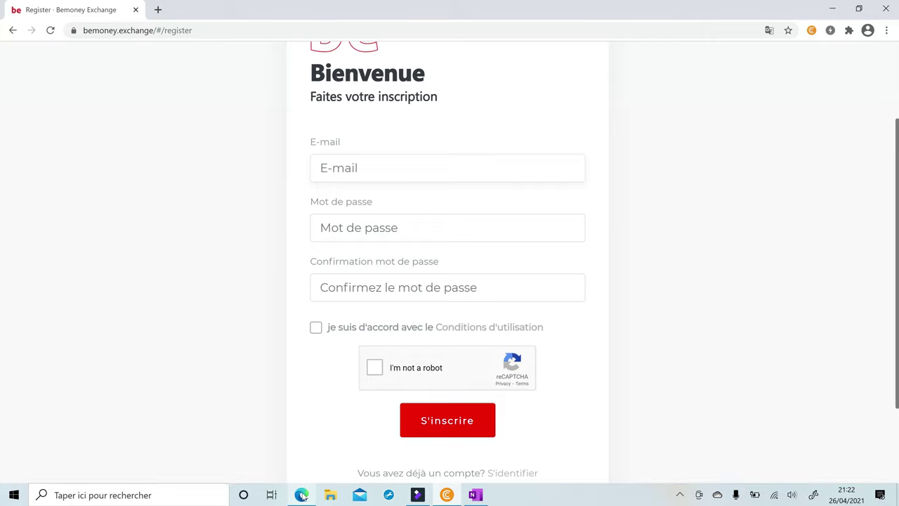
Switch back to Edge and review the currency cards on the exchange home page, highlighting the COINBE name
mouse_move(302, 495)
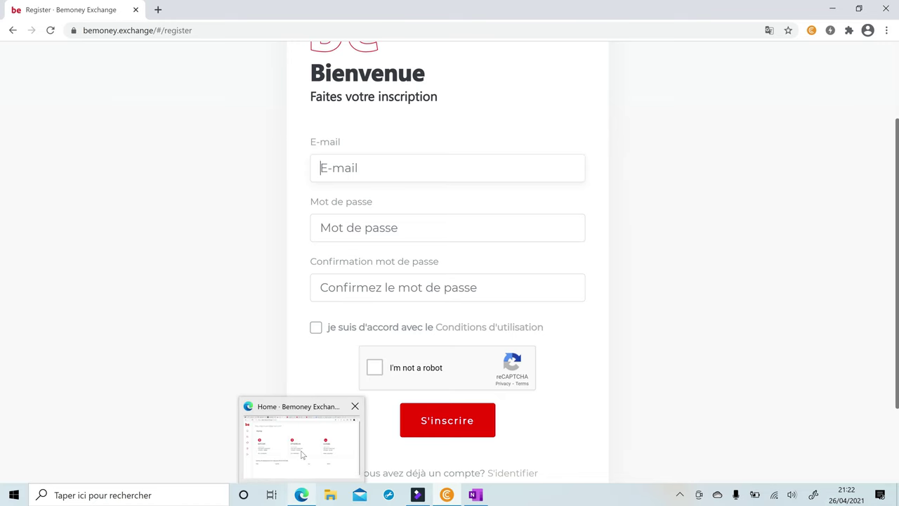
click(302, 454)
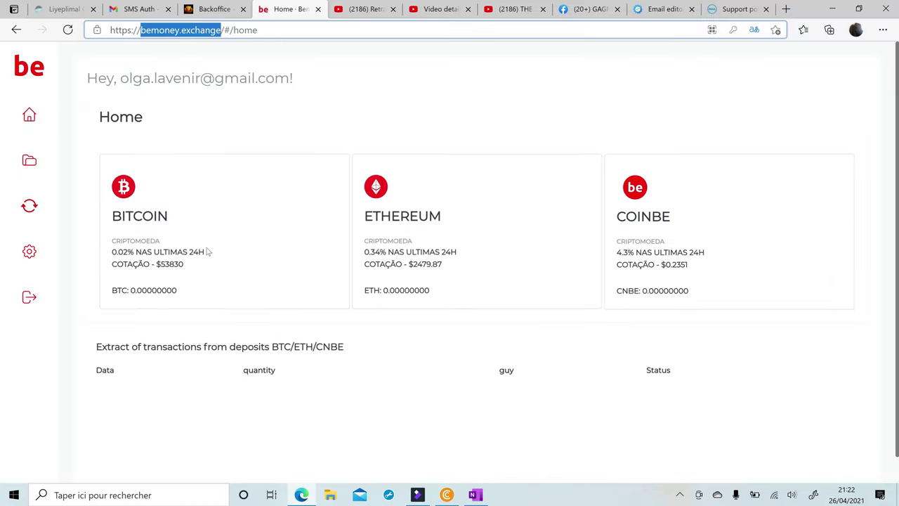
click(293, 117)
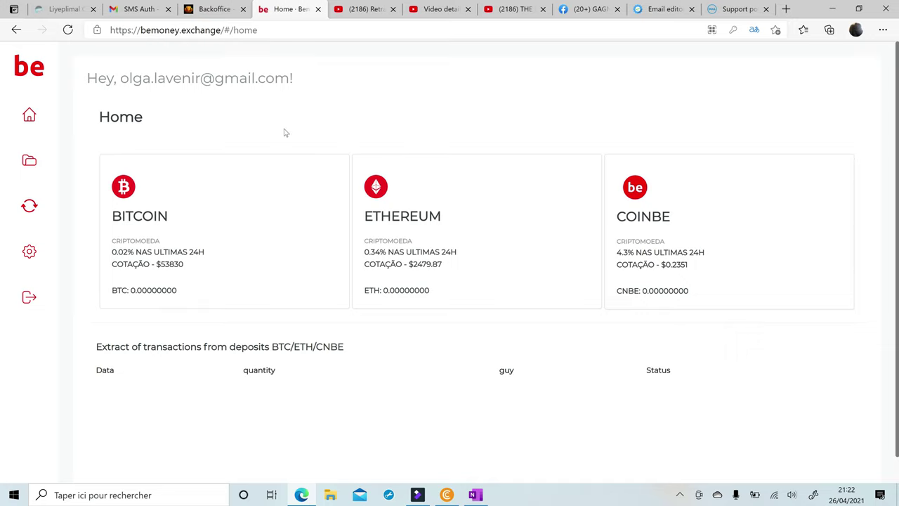
scroll(285, 133, down, 1)
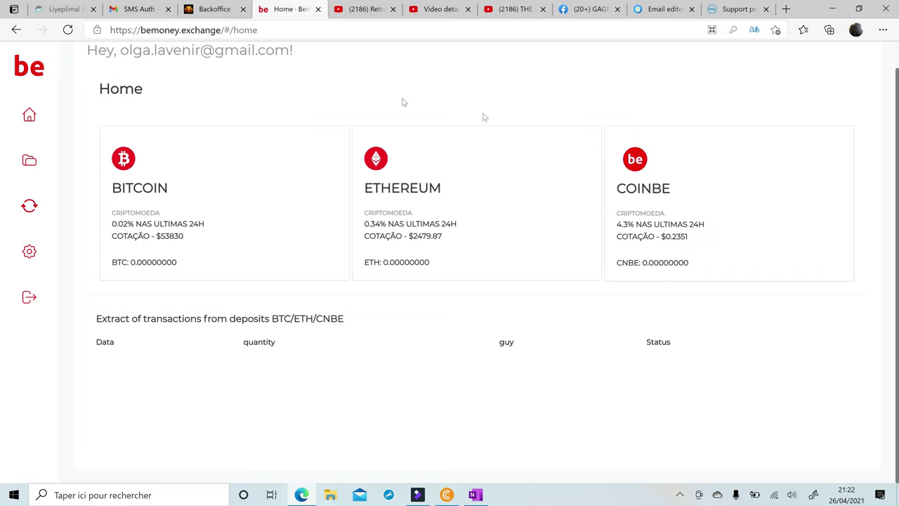
drag(671, 188, 612, 187)
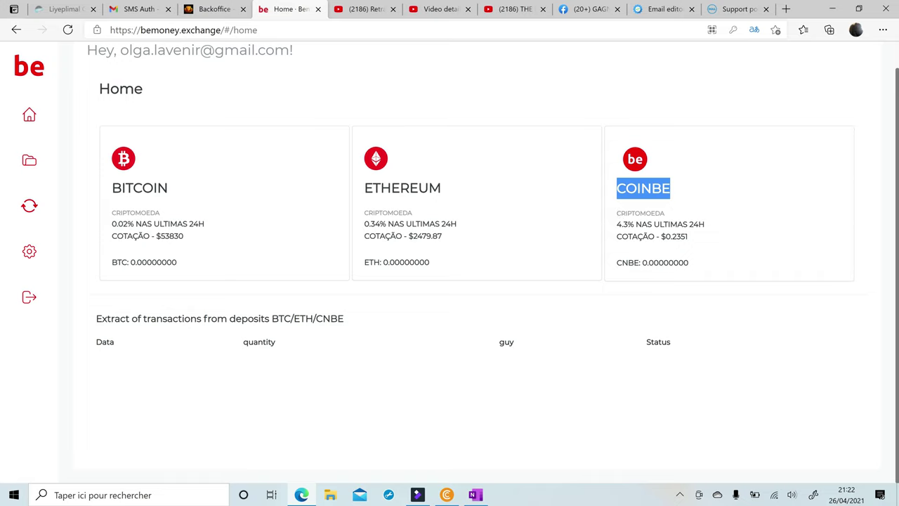
click(679, 189)
drag(672, 188, 615, 188)
click(615, 188)
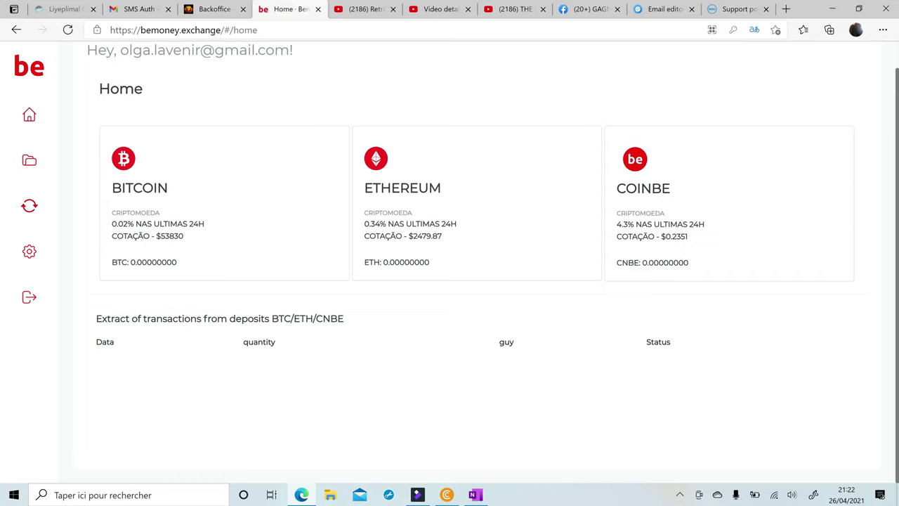
drag(672, 188, 616, 188)
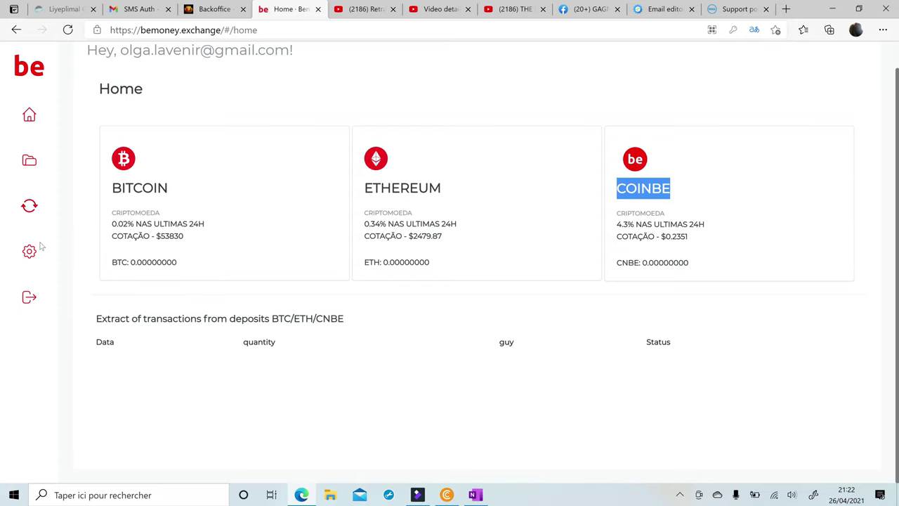
Open the wallet page and choose "currency" as the coin for depositing crypto assets
click(30, 162)
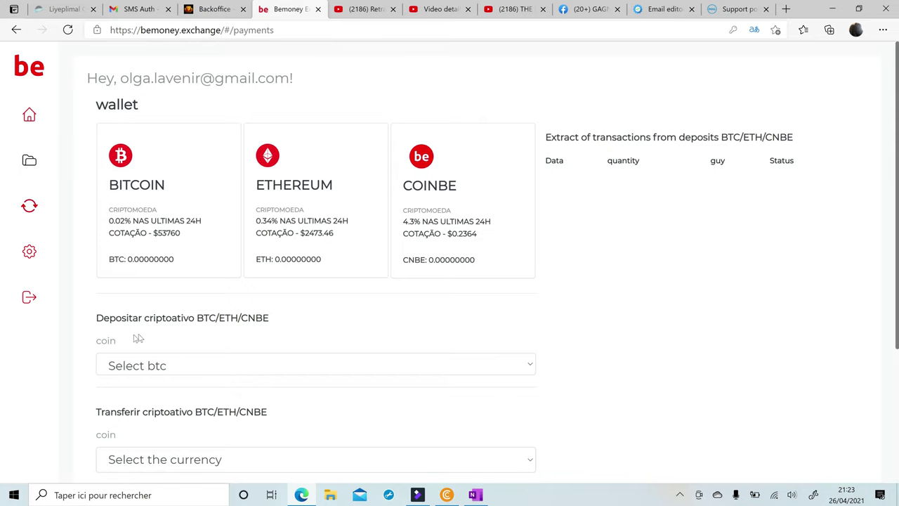
scroll(144, 330, down, 1)
click(155, 305)
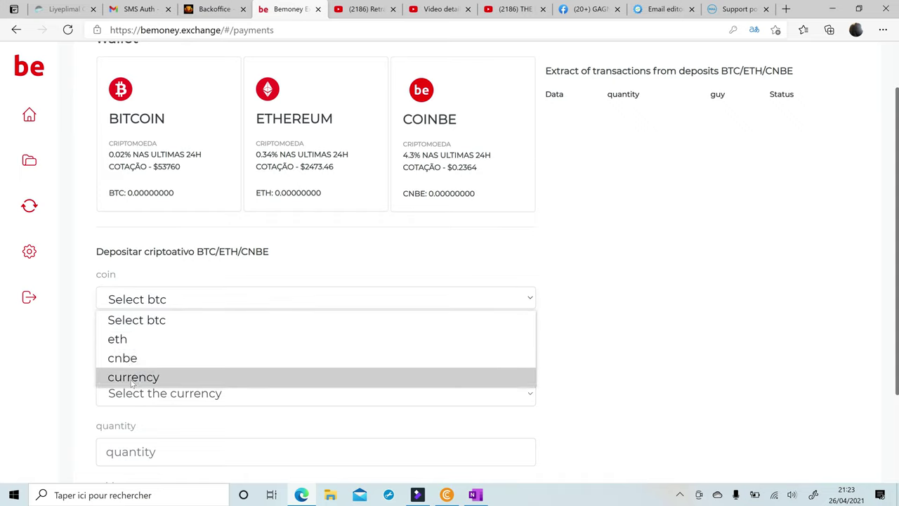
click(132, 382)
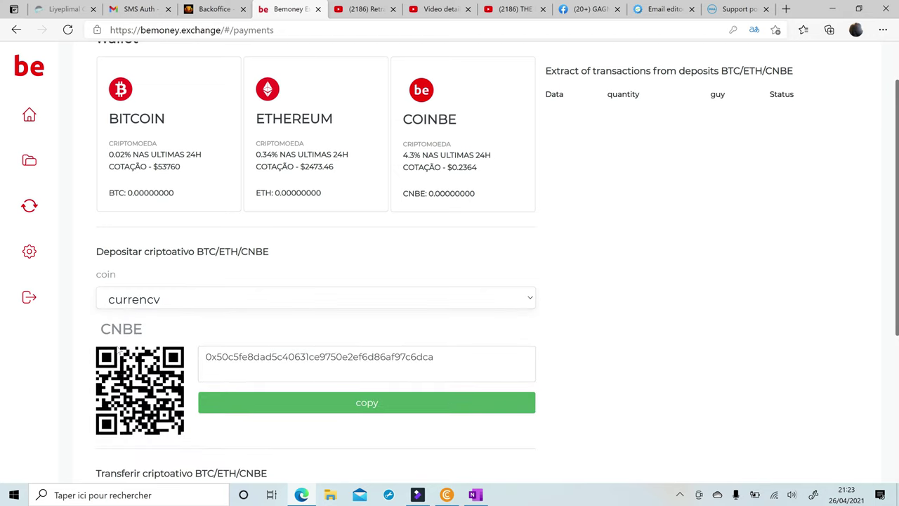
Compare the deposit details for the cnbe and currency coin options, leaving currency selected
click(158, 300)
click(139, 359)
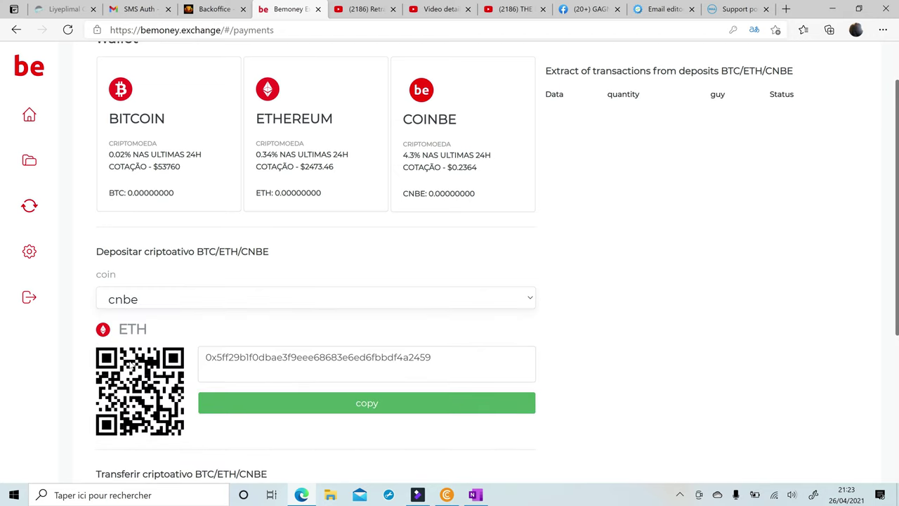
click(157, 299)
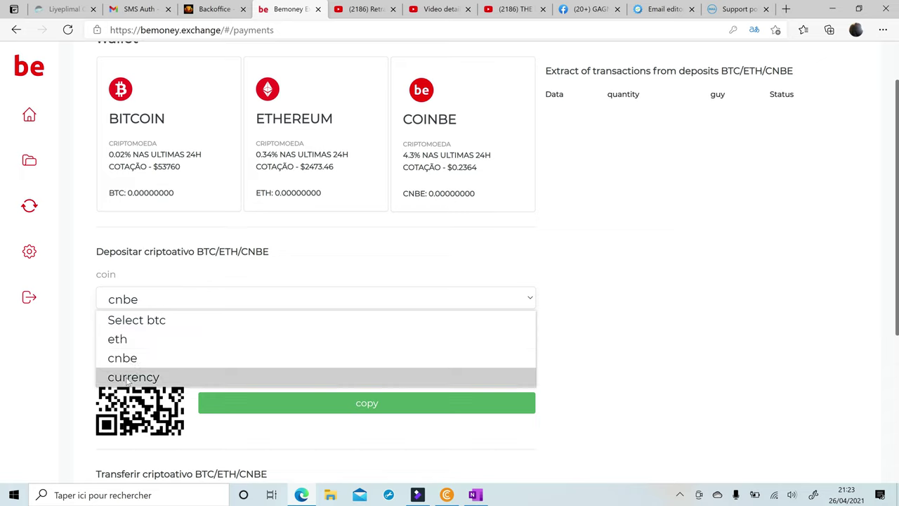
click(130, 377)
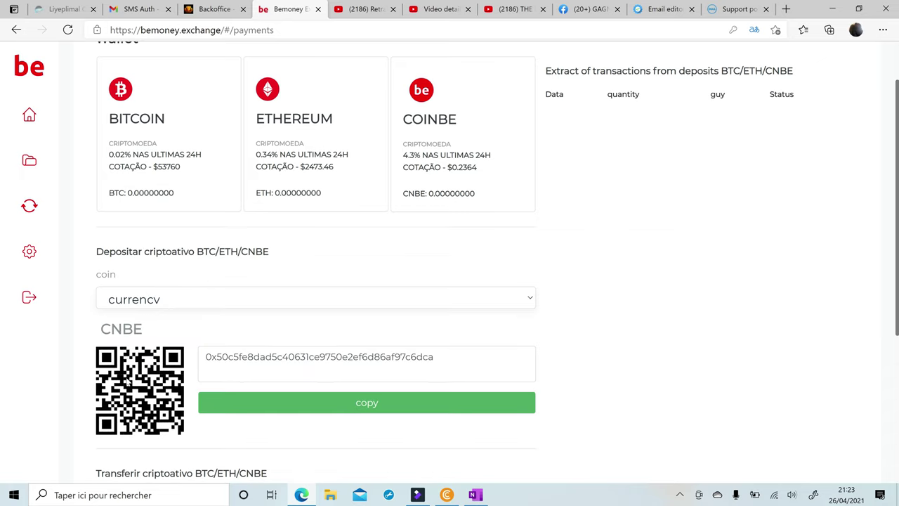
click(143, 302)
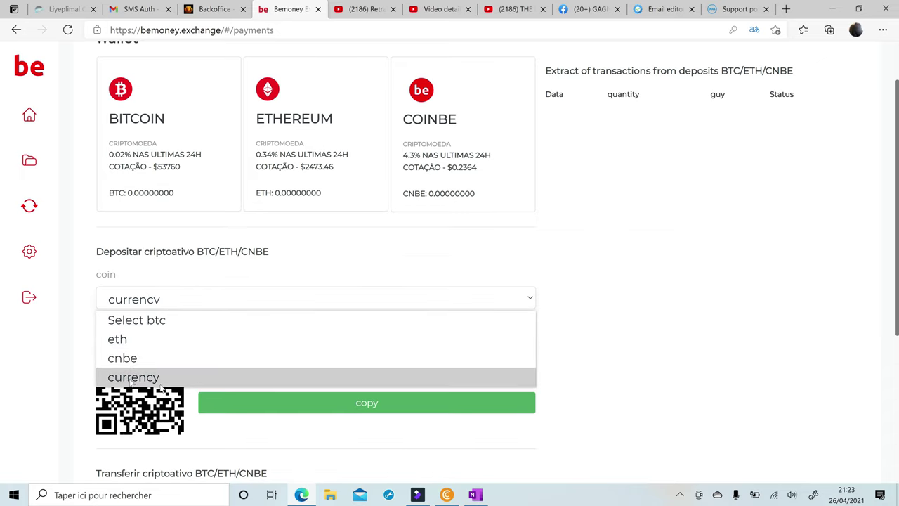
click(628, 297)
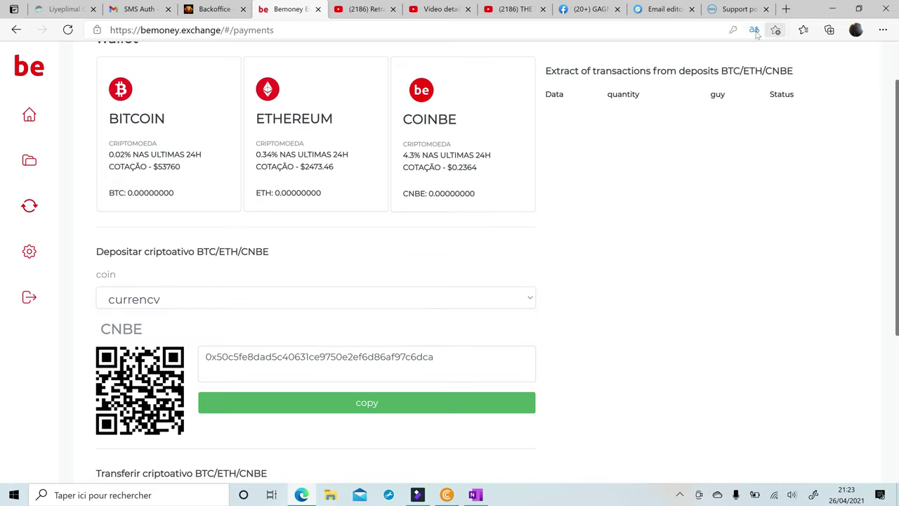
Check the page translation settings, keeping French, and re-examine the deposit coin options and the CNBE heading
click(754, 31)
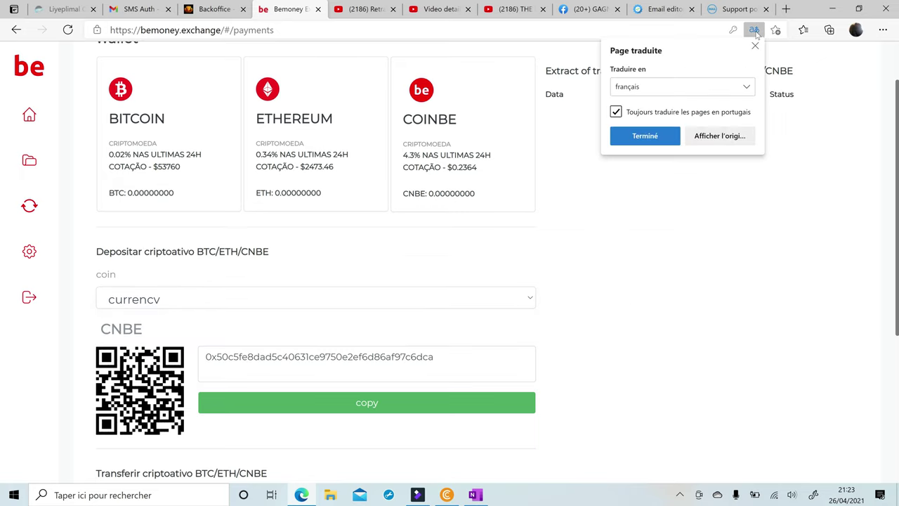
click(649, 137)
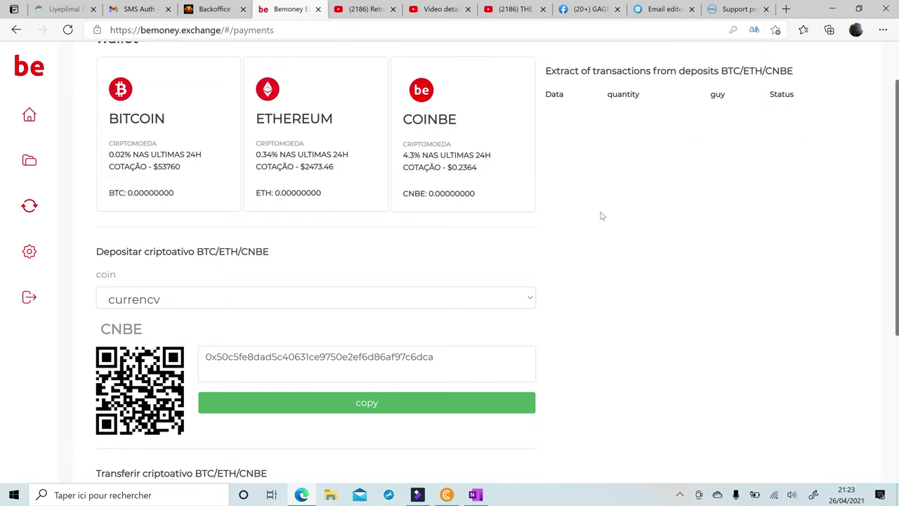
click(160, 296)
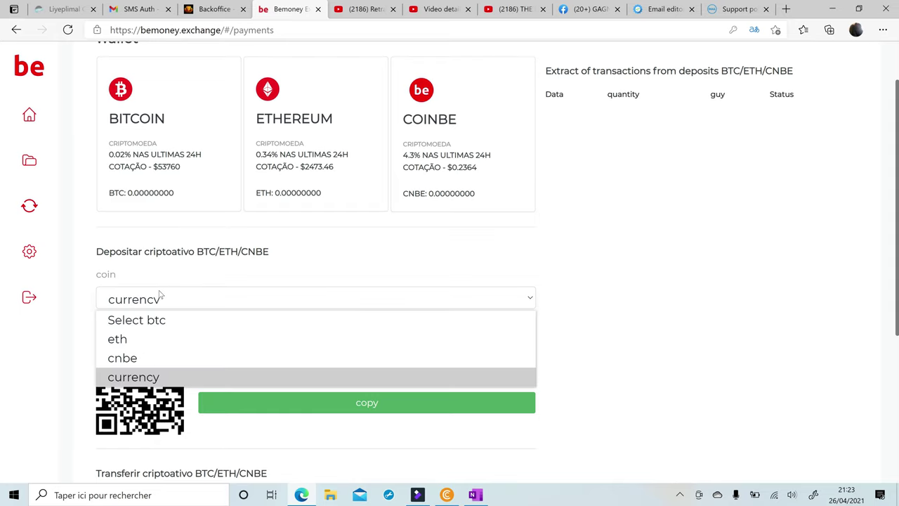
click(161, 296)
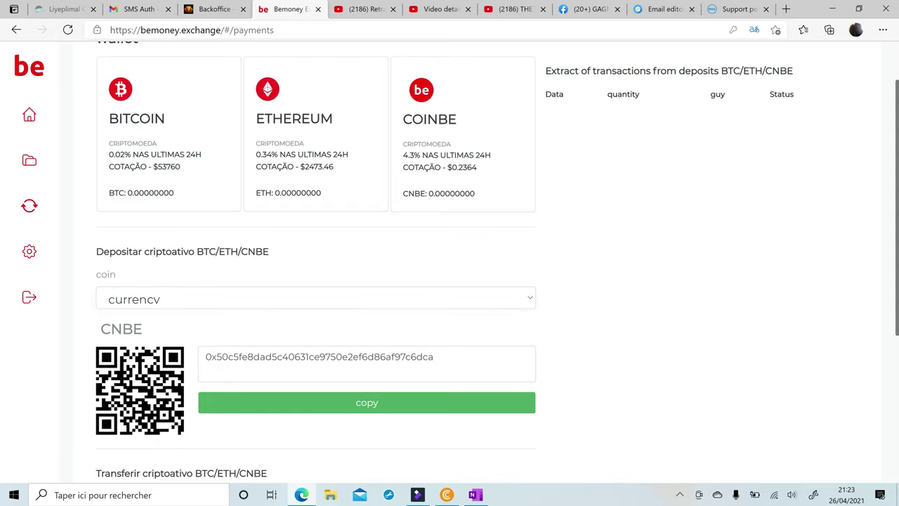
drag(143, 328, 101, 329)
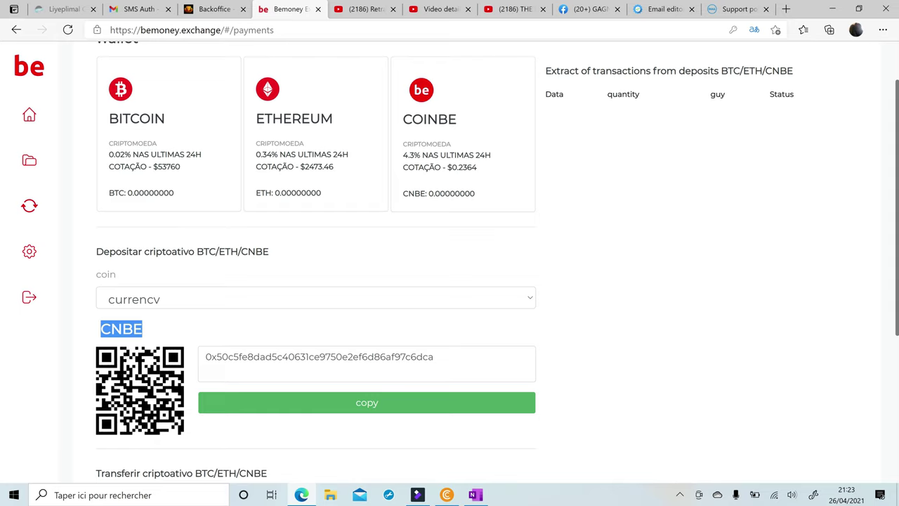
click(151, 329)
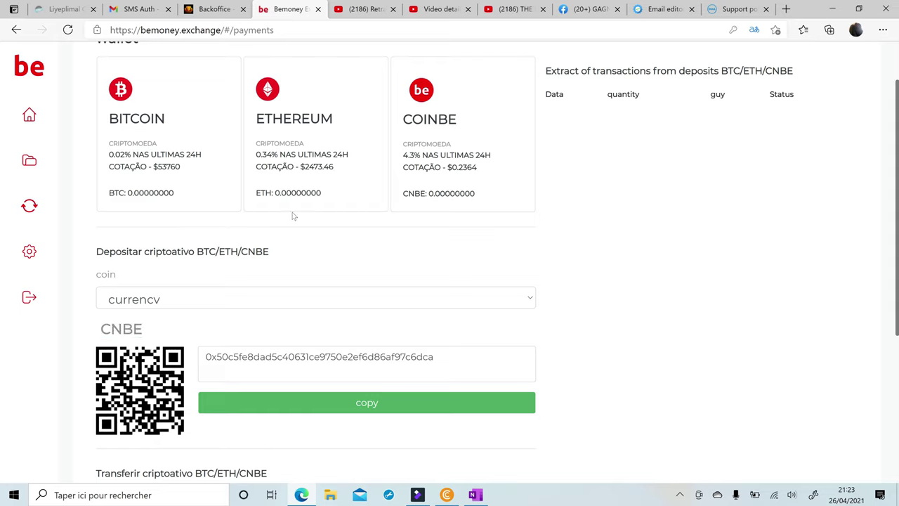
Highlight the CNBE heading, copy the deposit address shown beneath it, and select the address text
drag(143, 328, 101, 328)
click(100, 328)
click(346, 412)
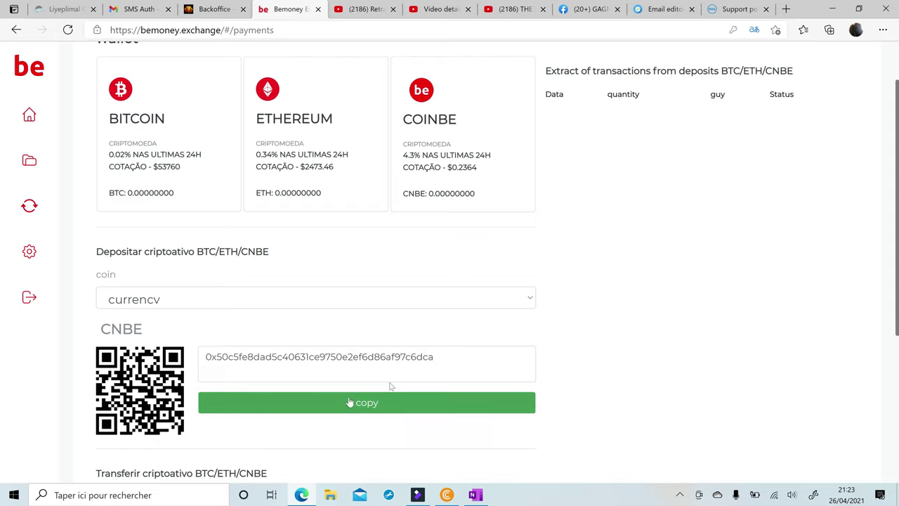
drag(434, 356, 184, 364)
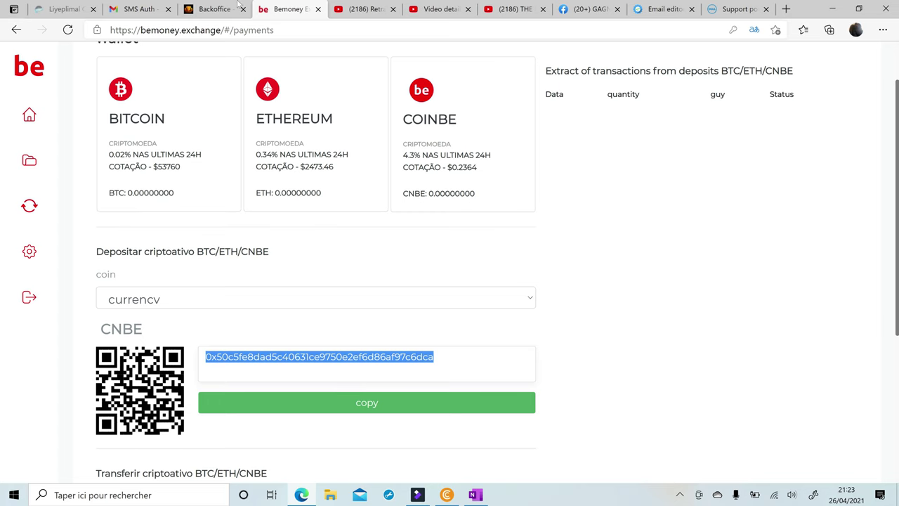
Switch to the backoffice, open its wallet overview, and check the phone status under SMS Authentication before closing that dialog
click(210, 9)
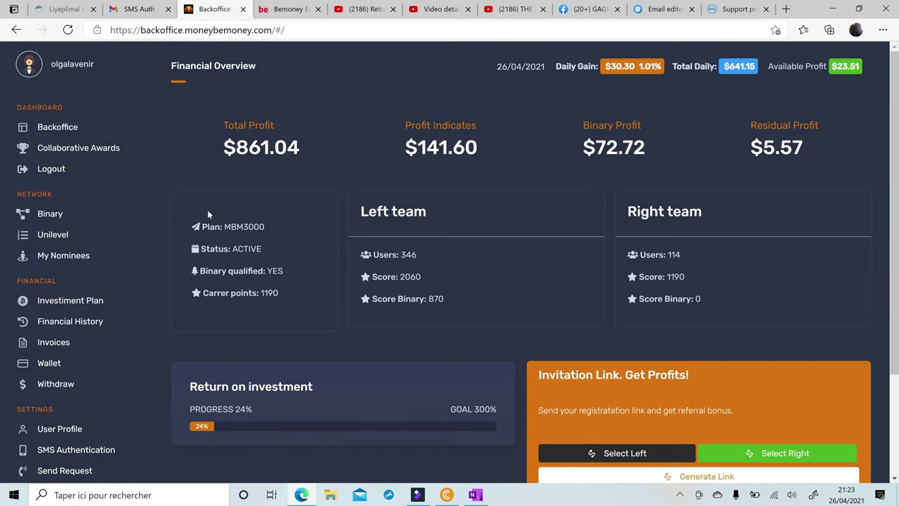
click(55, 370)
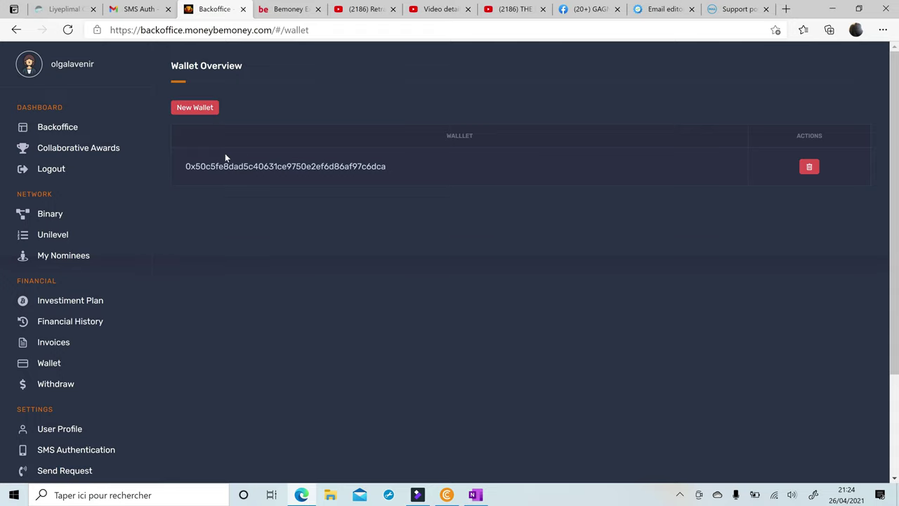
scroll(149, 243, down, 2)
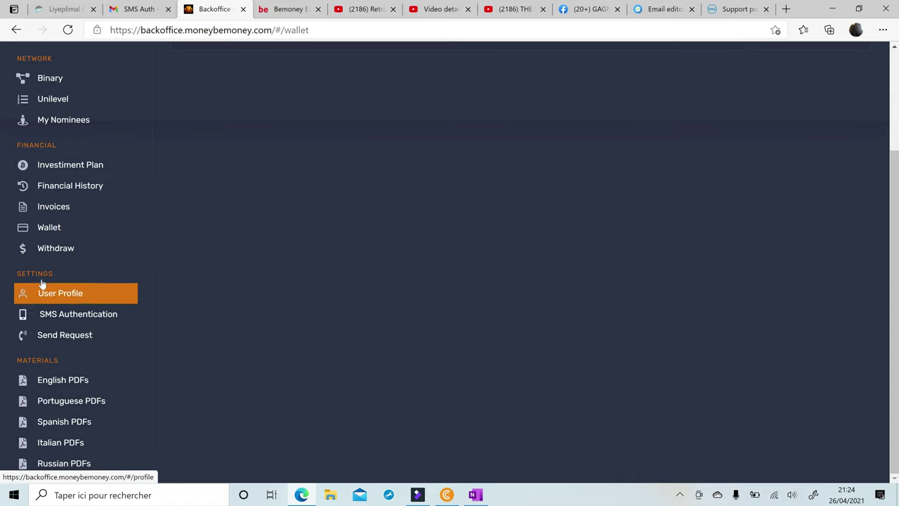
click(90, 323)
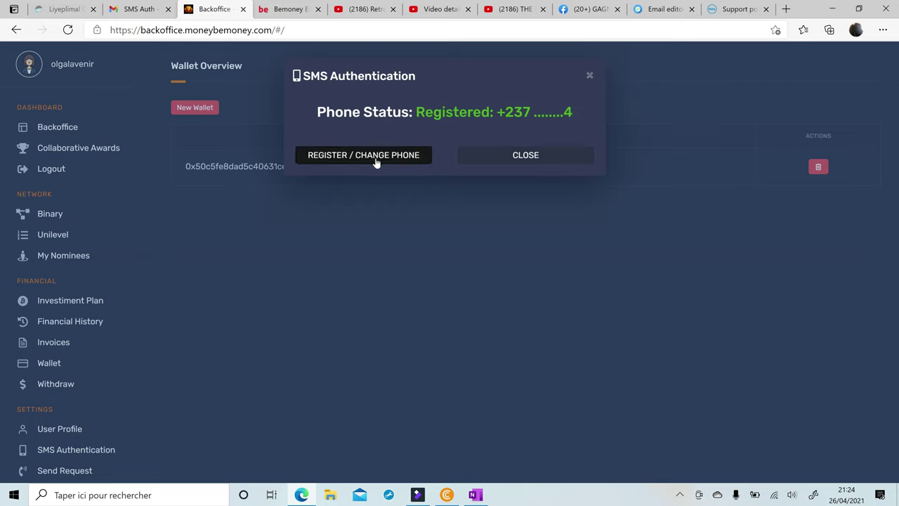
click(524, 156)
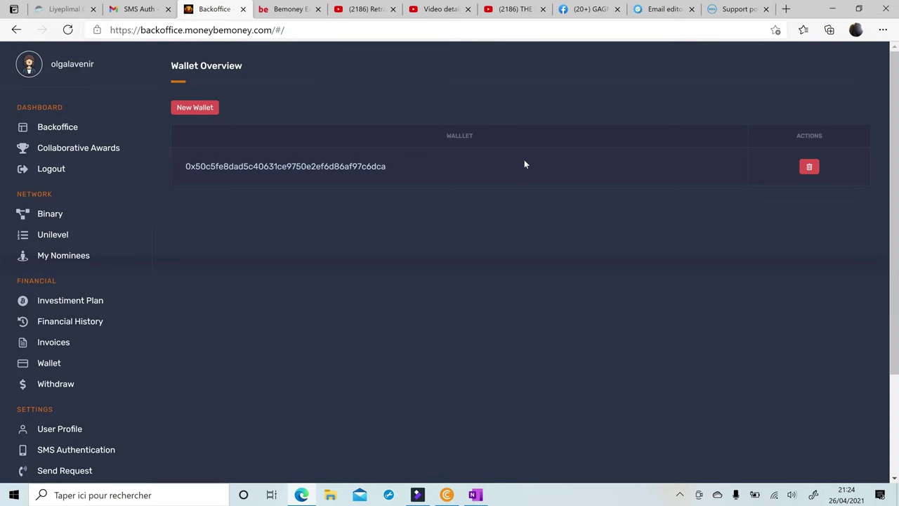
Switch to Gmail, open the SMS Auth conversation, and highlight the withdraw request code in the latest message
click(140, 8)
click(165, 93)
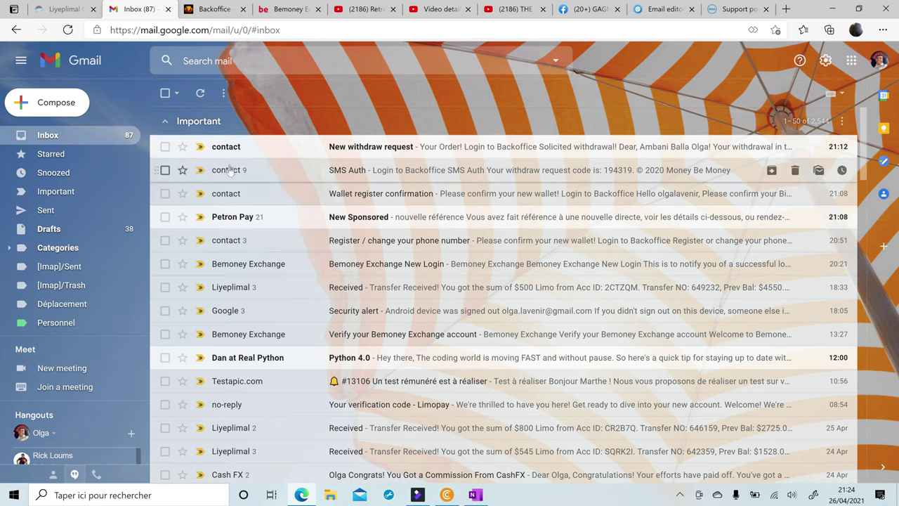
mouse_move(231, 174)
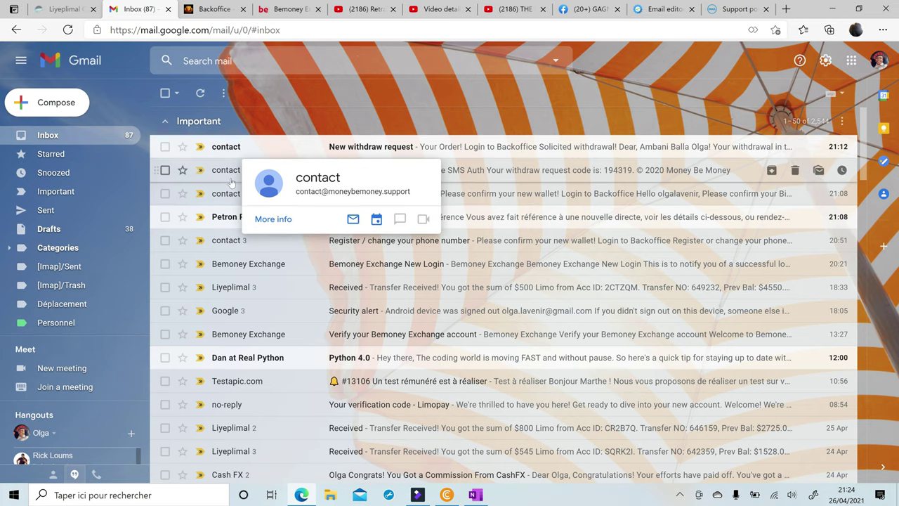
click(231, 175)
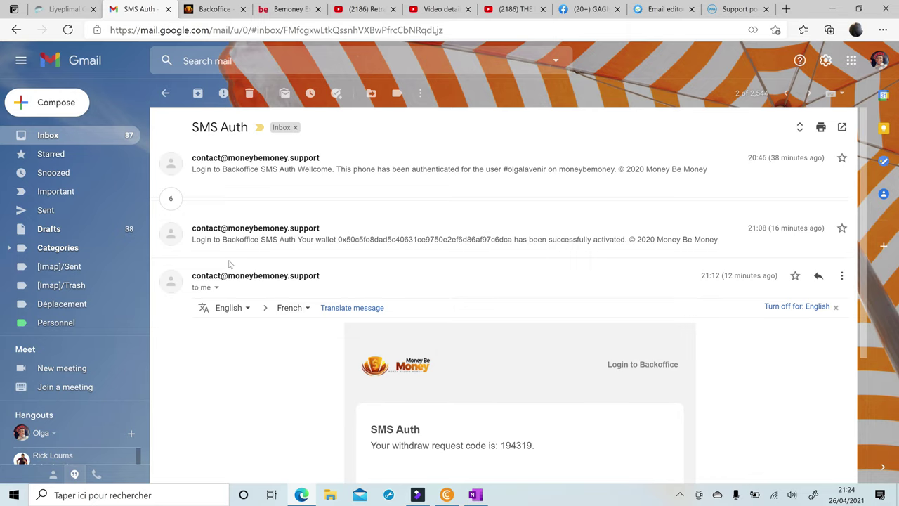
scroll(329, 287, down, 3)
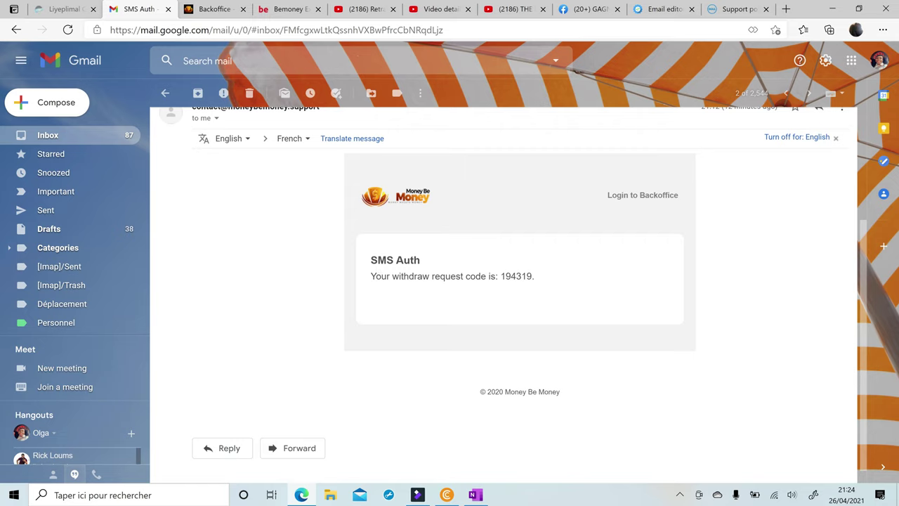
double_click(516, 276)
click(551, 282)
Return to the backoffice, open the Withdraw form, and inspect the available My wallet options without selecting one
click(188, 12)
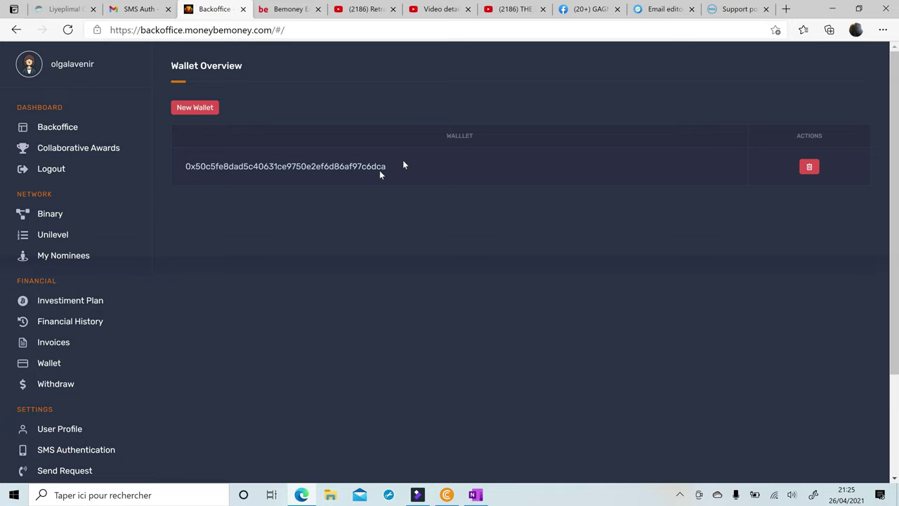
click(134, 10)
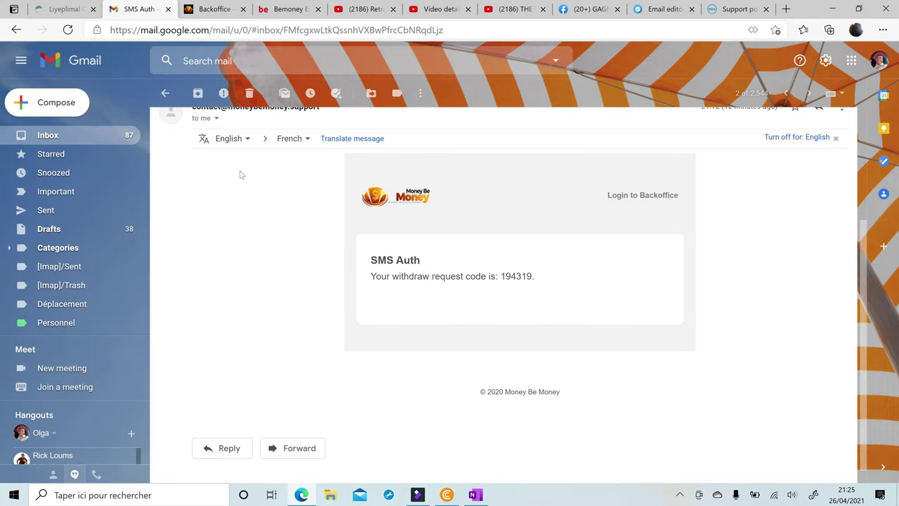
click(210, 10)
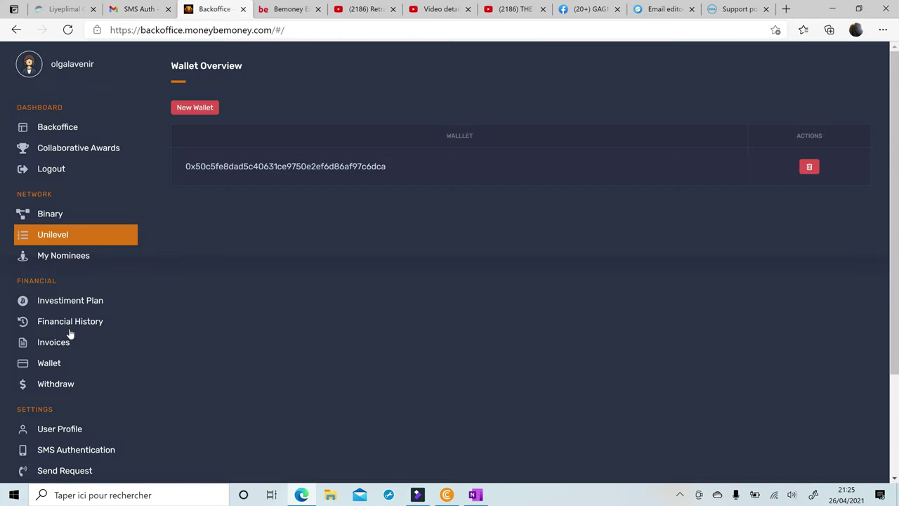
mouse_move(58, 374)
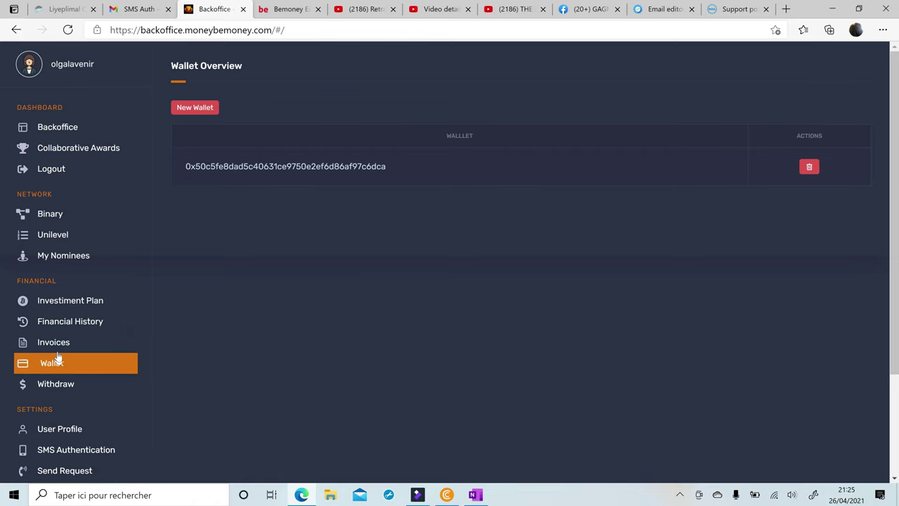
mouse_move(53, 390)
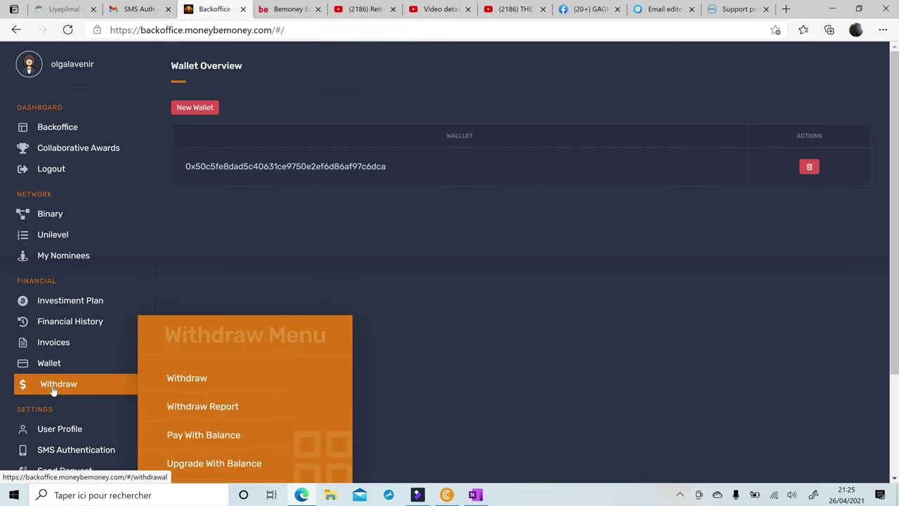
click(173, 380)
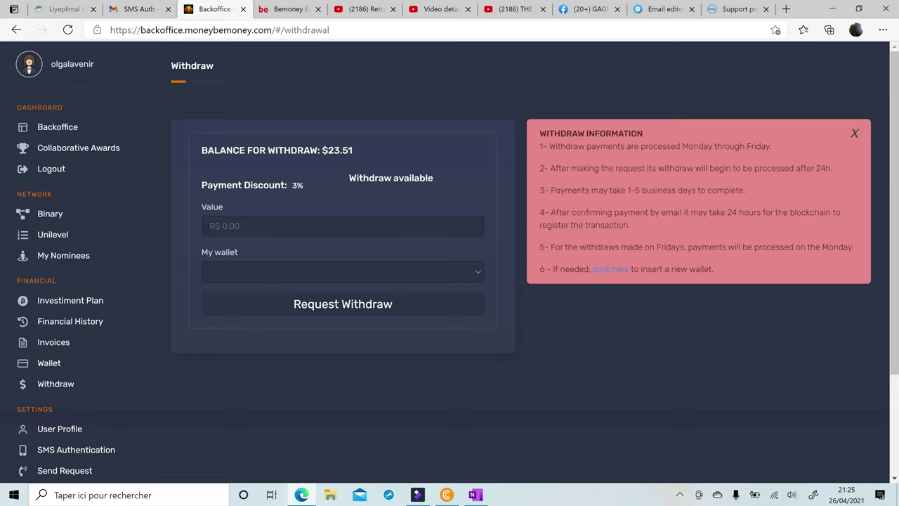
click(223, 270)
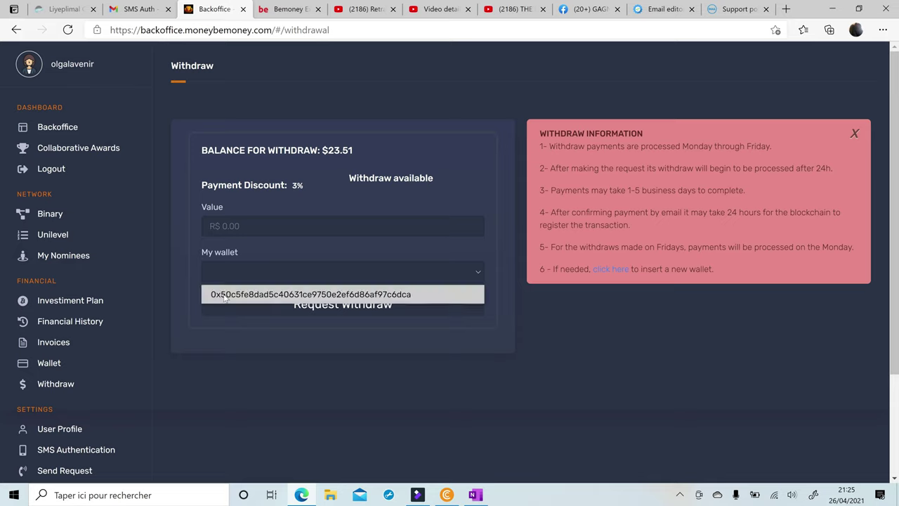
click(349, 272)
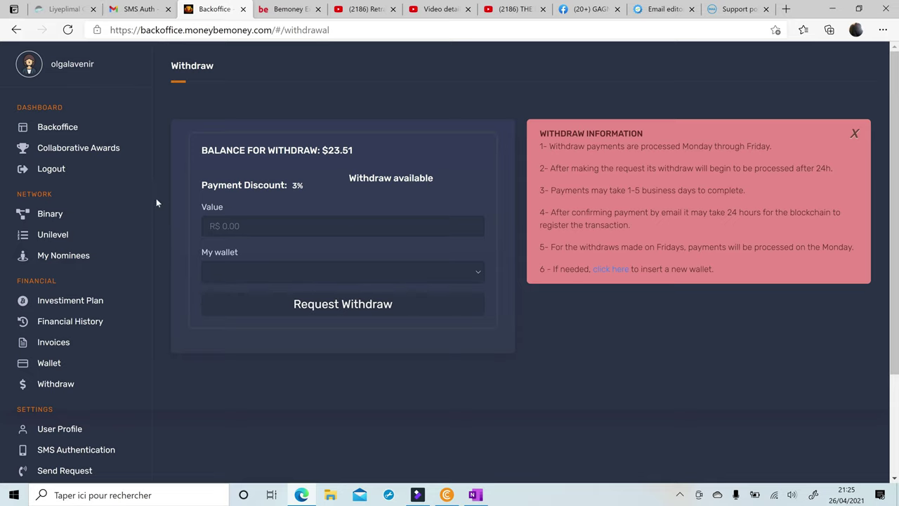
Open the "New withdraw request" email in Gmail and examine the withdrawal details, highlighting the payment wallet address
click(132, 8)
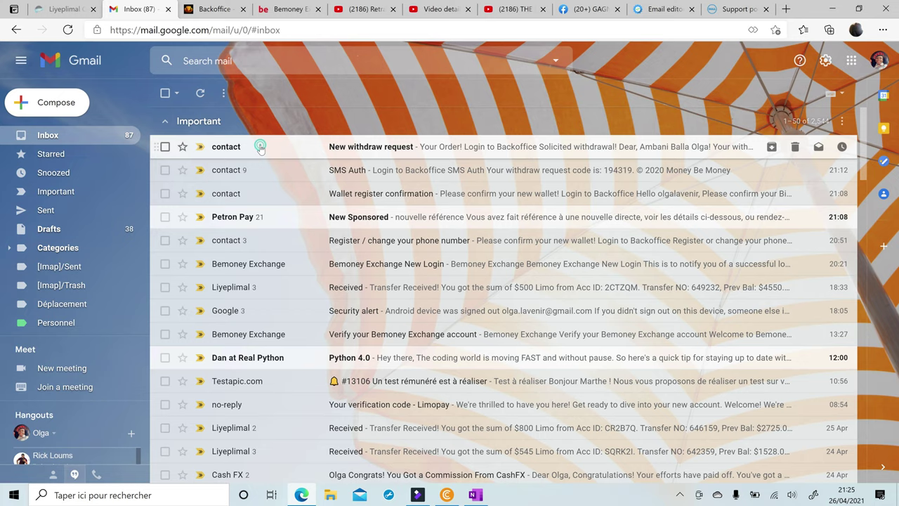
click(227, 145)
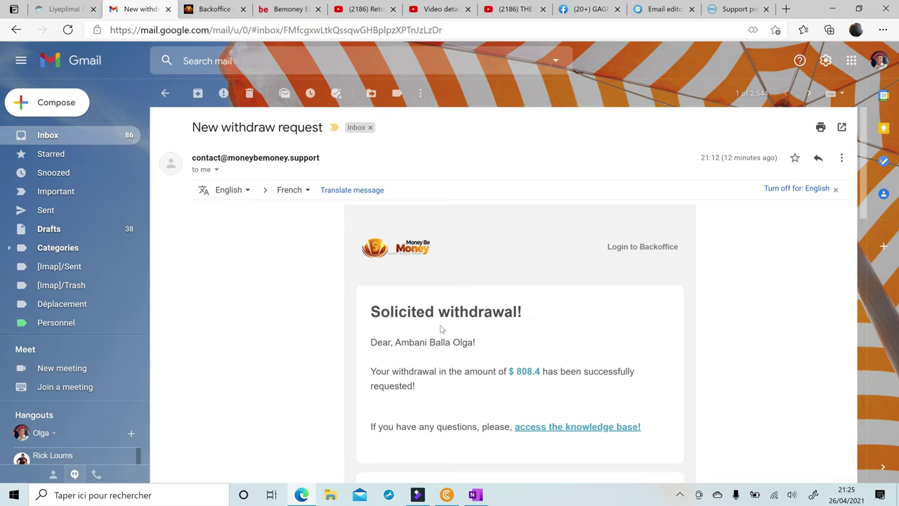
scroll(441, 328, down, 3)
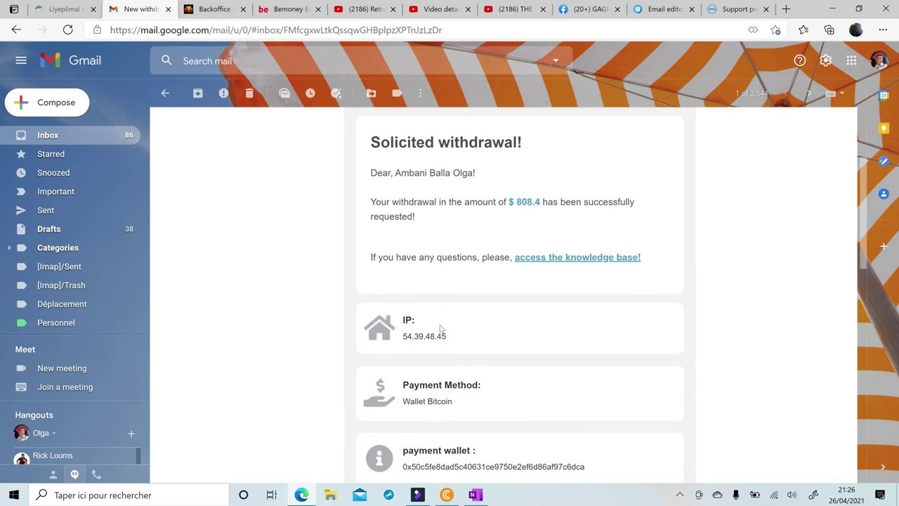
scroll(440, 329, down, 2)
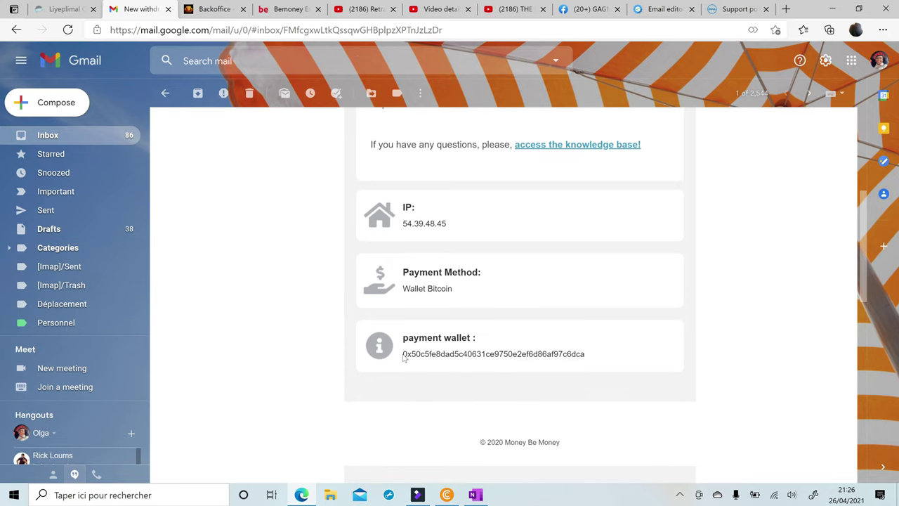
drag(402, 355, 592, 370)
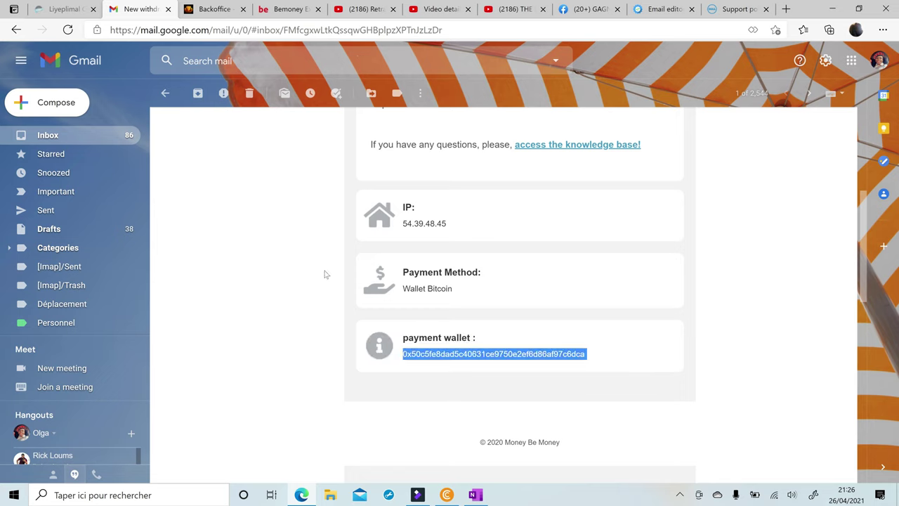
click(304, 264)
scroll(305, 264, up, 3)
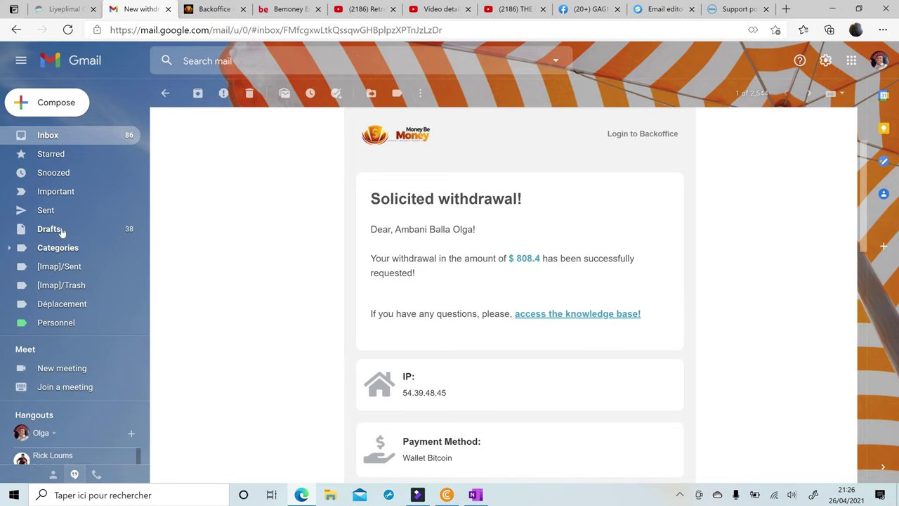
Return to the backoffice dashboard and review the Financial Overview down to the Invitation Link section
click(208, 9)
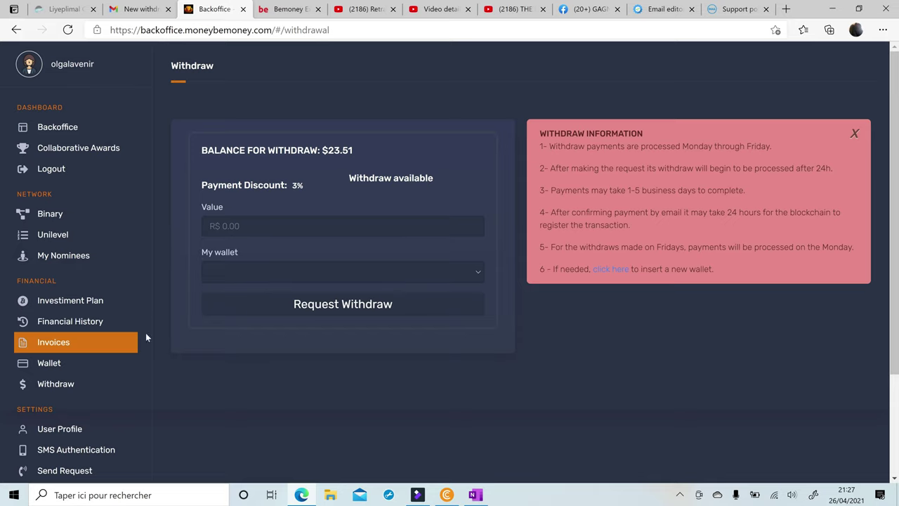
click(63, 132)
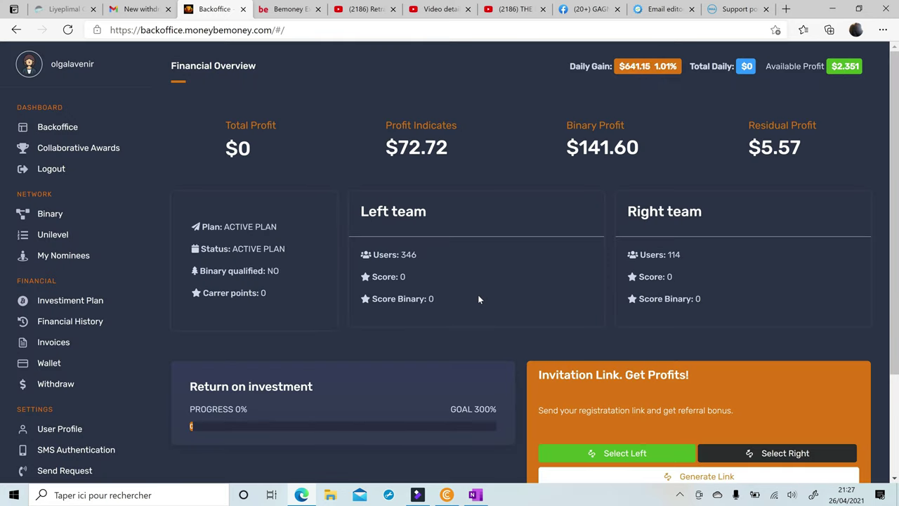
scroll(478, 299, down, 2)
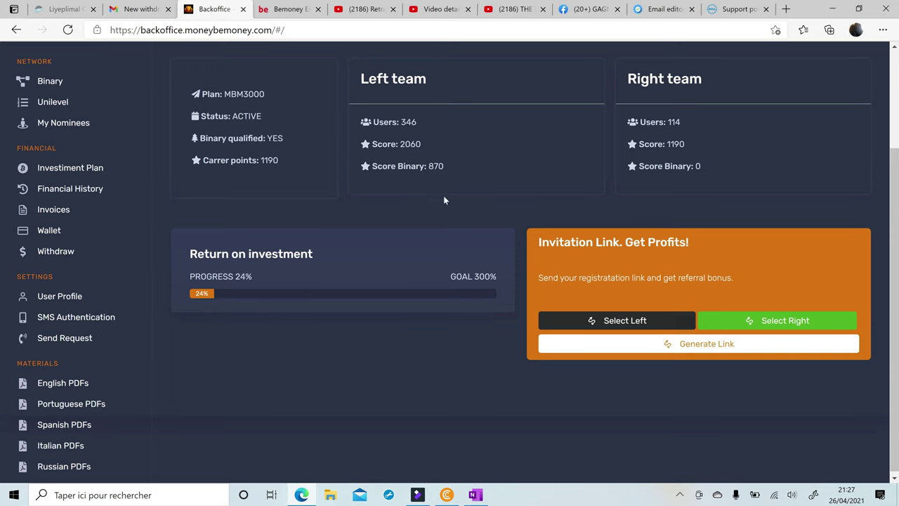
scroll(447, 191, up, 2)
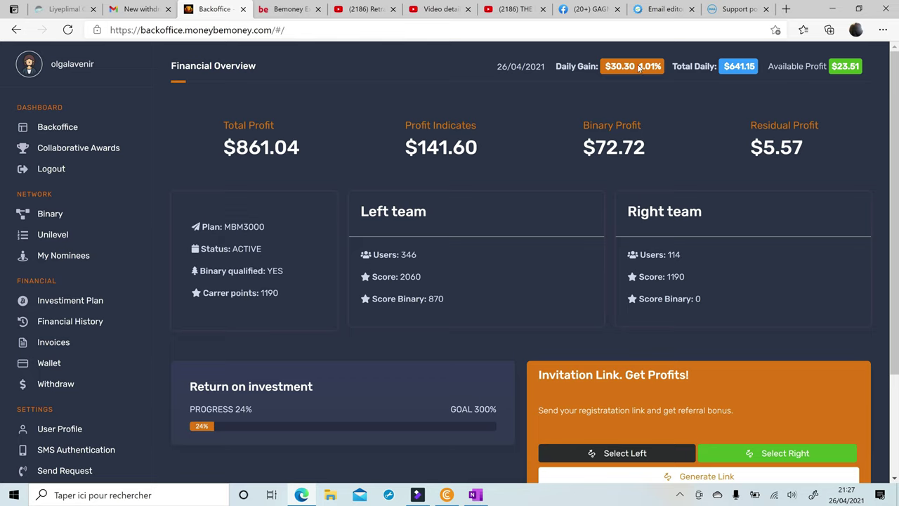
Examine the Daily Gain percentage and the team and investment sections, highlighting the plan name in the Financial Overview
drag(639, 68, 660, 62)
click(520, 168)
scroll(279, 309, down, 2)
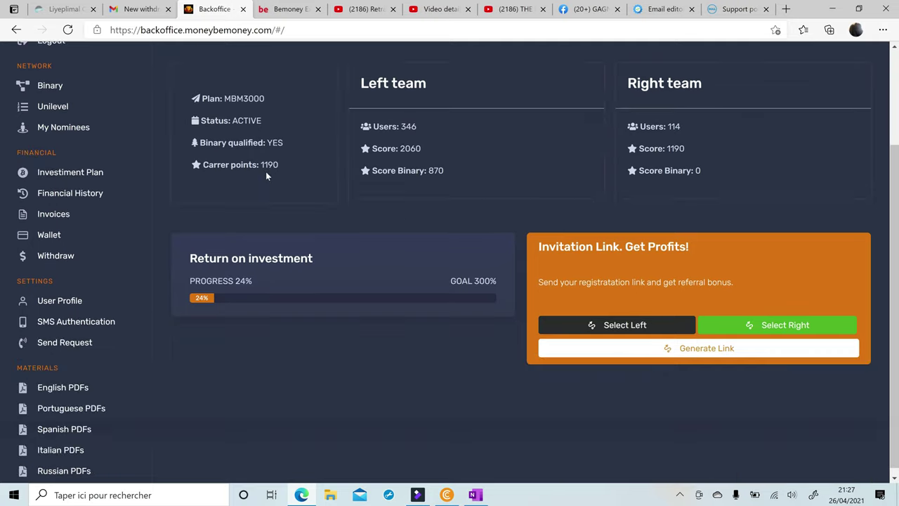
scroll(261, 216, up, 2)
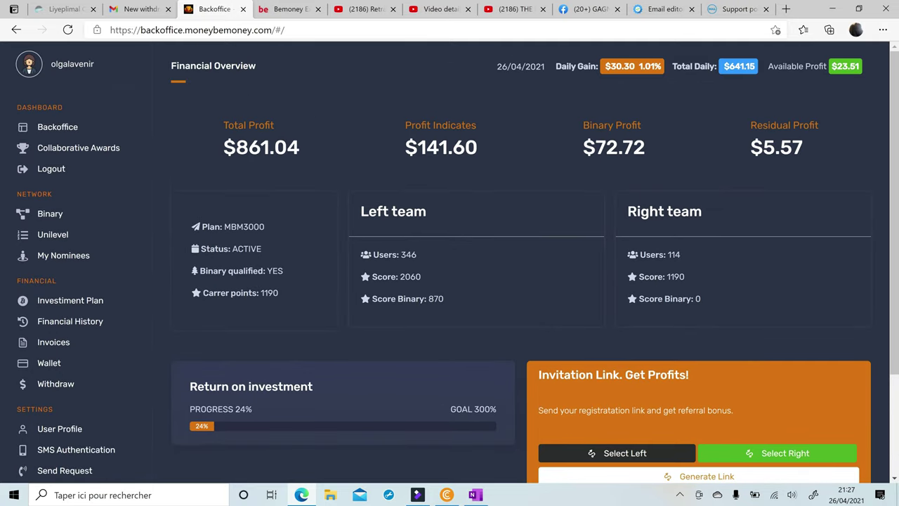
drag(265, 227, 223, 226)
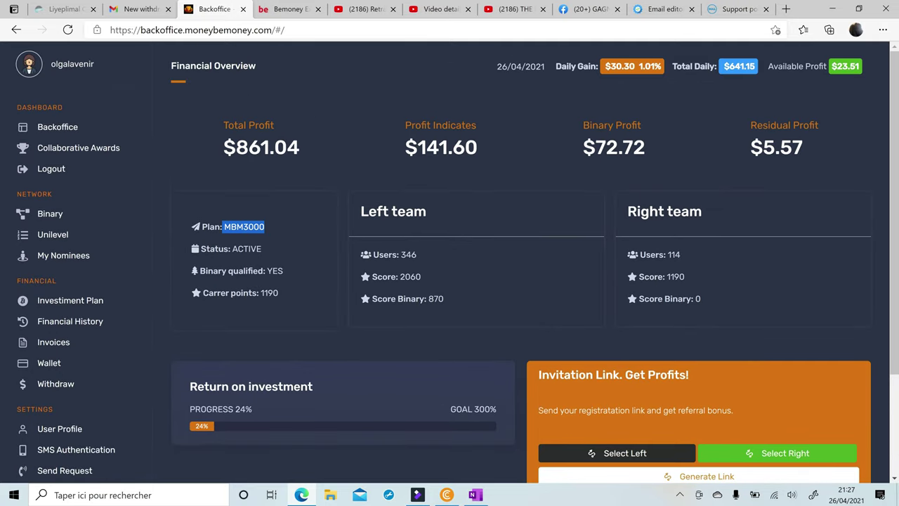
click(622, 72)
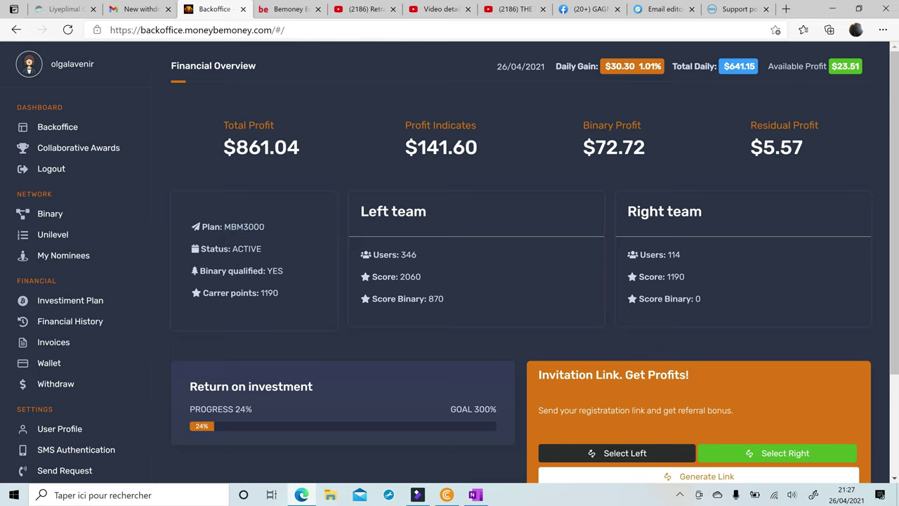
Point out the Total Daily, Profit Indicates and Total Profit amounts in the Financial Overview by highlighting them
drag(729, 60, 745, 59)
drag(744, 56, 730, 56)
drag(425, 148, 454, 147)
mouse_move(301, 147)
mouse_down()
mouse_move(223, 146)
mouse_move(303, 158)
mouse_up()
click(223, 147)
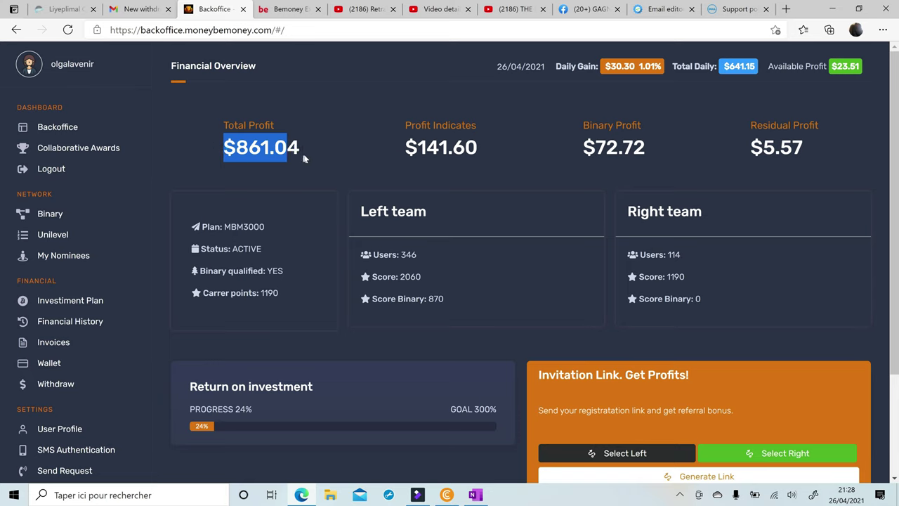
click(304, 159)
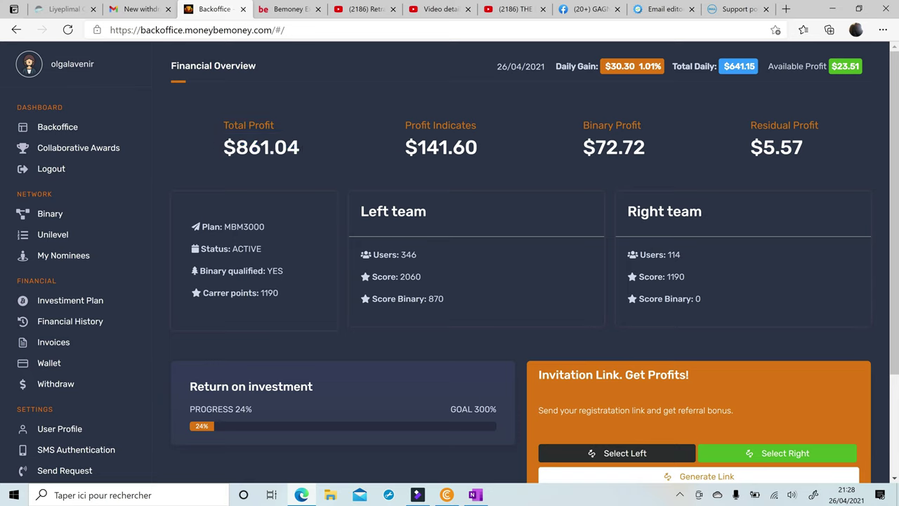
Point out the Total Profit, Binary Profit and Residual Profit amounts in the Financial Overview by highlighting them
drag(222, 125, 284, 133)
click(281, 145)
drag(583, 146, 645, 146)
click(674, 168)
drag(763, 147, 804, 146)
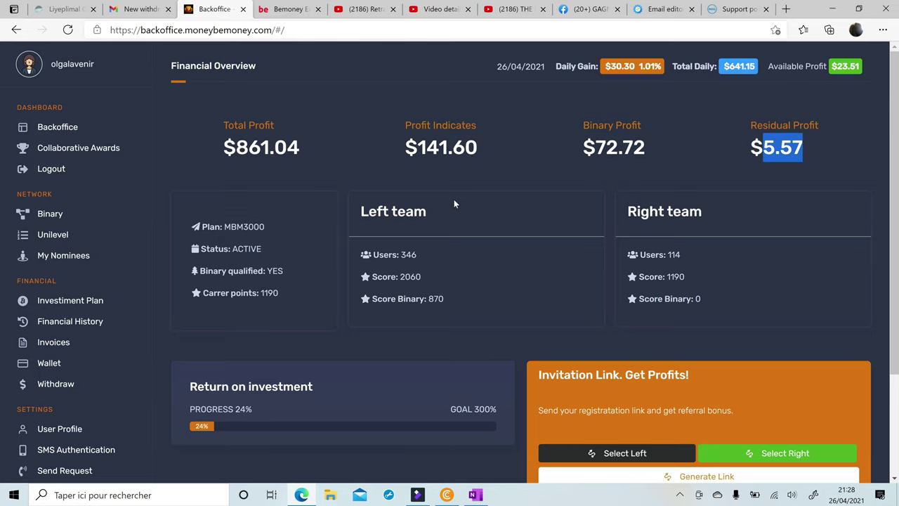
Open the Withdraw Report and examine the submitted withdrawal request's value, wallet address and status
scroll(454, 203, down, 1)
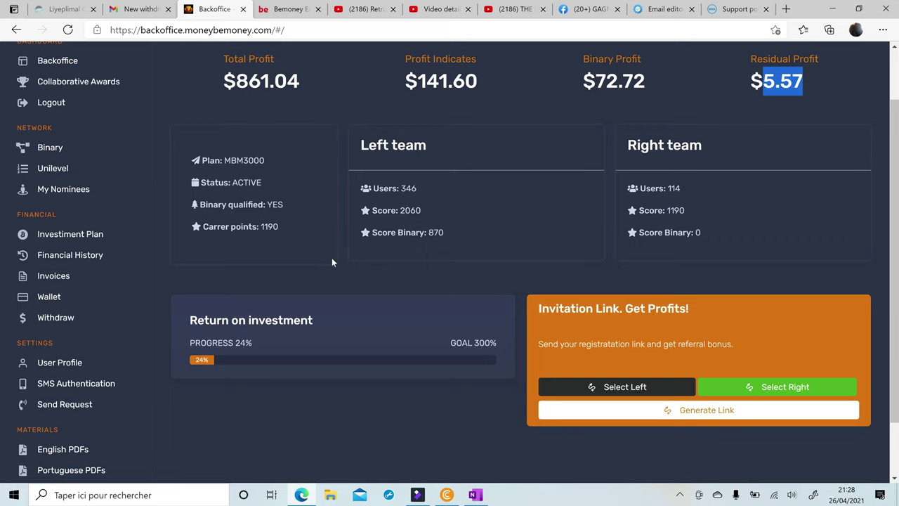
scroll(333, 261, up, 1)
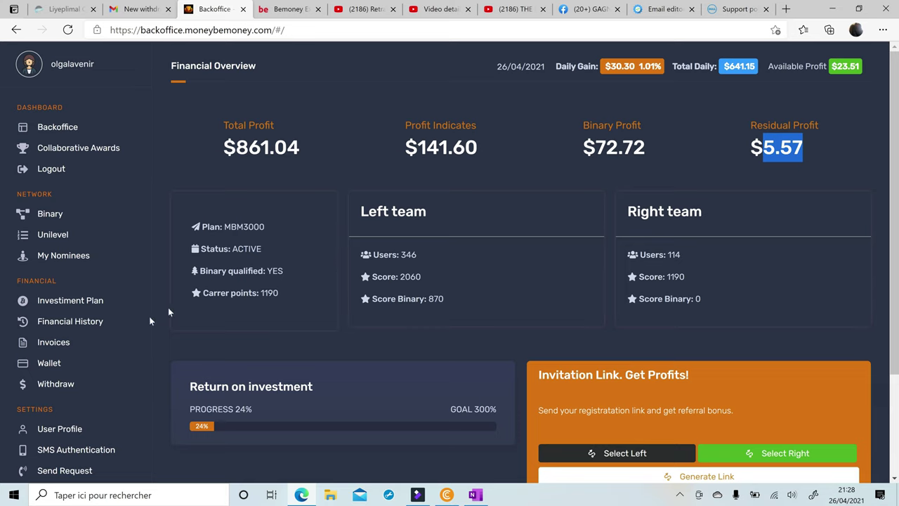
mouse_move(90, 385)
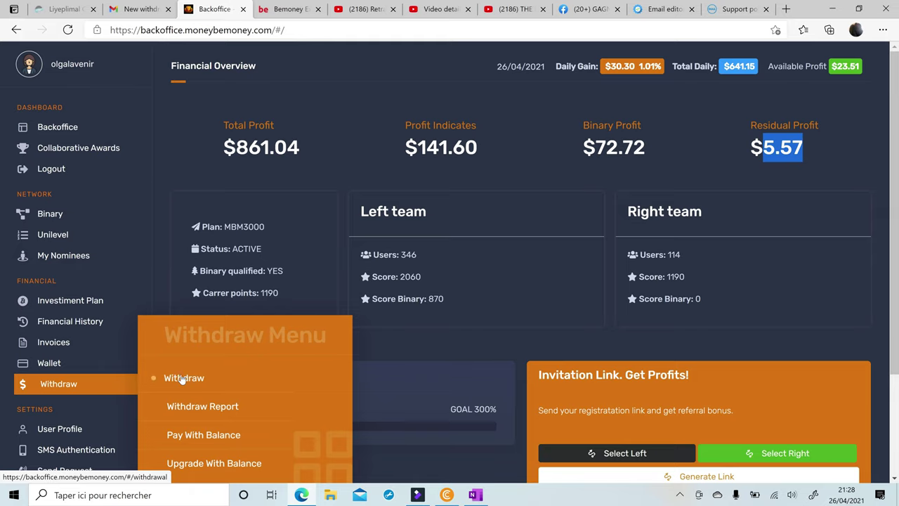
click(194, 408)
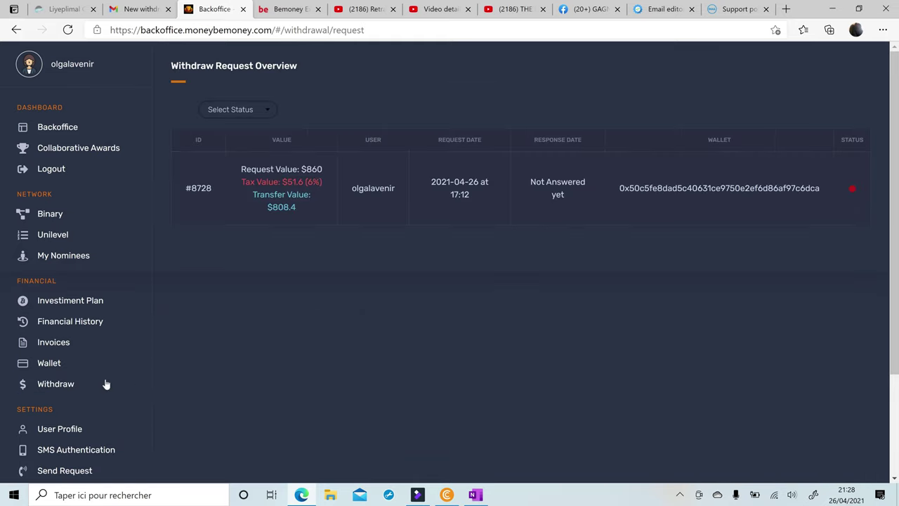
mouse_move(73, 390)
Switch to the Bemoney Exchange page and review the coin balances, the CNBE deposit address and the transfer form
click(277, 9)
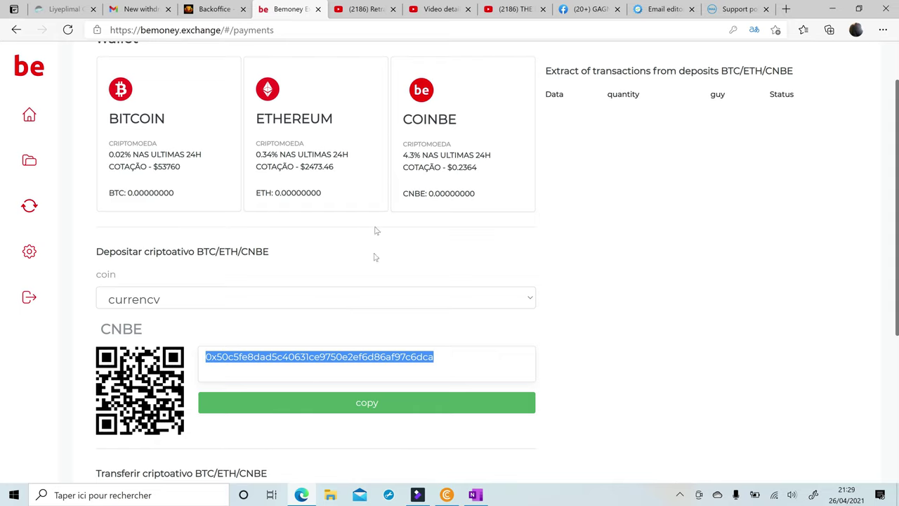
scroll(147, 346, down, 1)
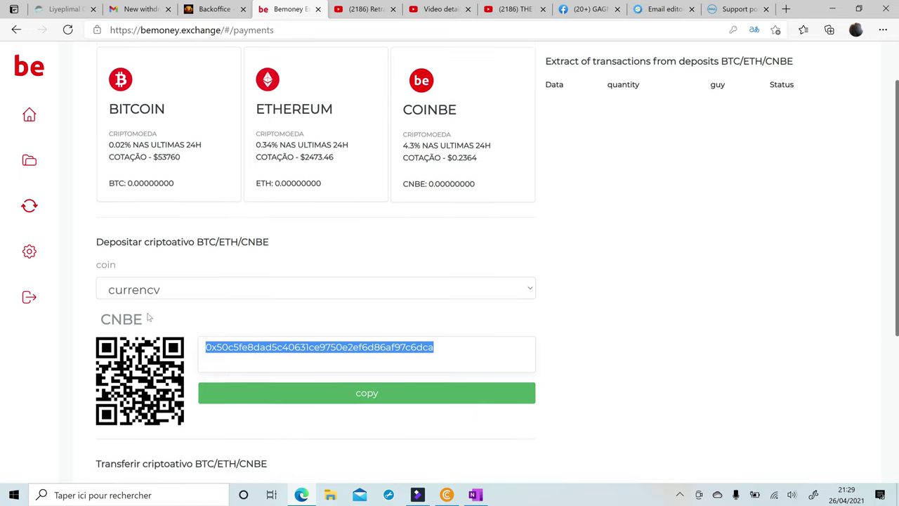
scroll(148, 270, down, 2)
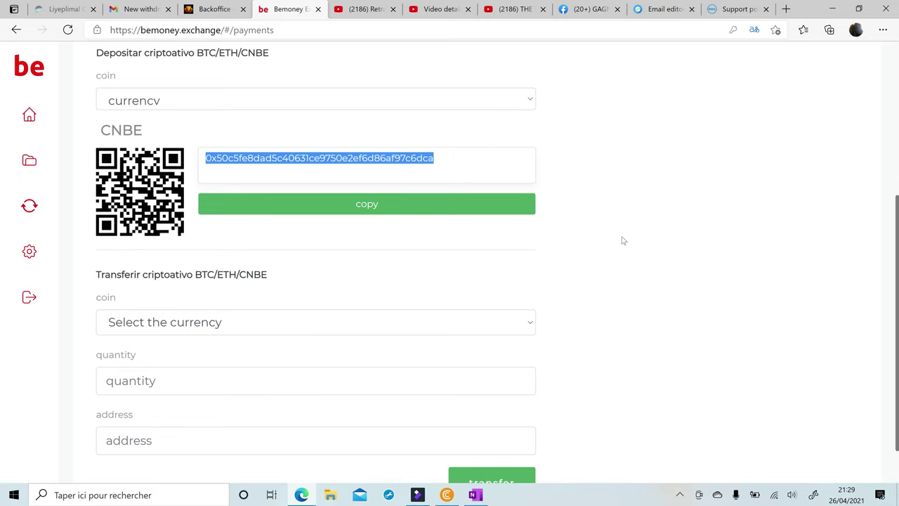
scroll(622, 215, up, 4)
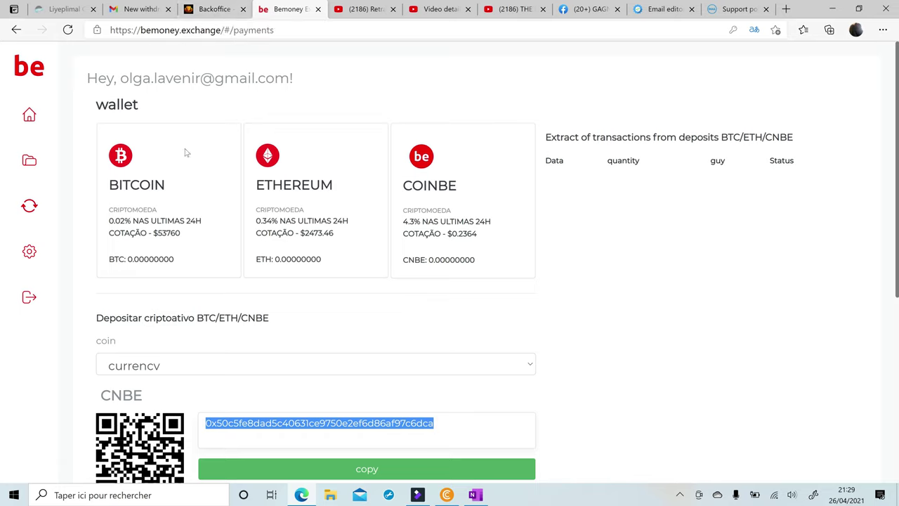
Return to the Money Be Money backoffice dashboard and review the Financial Overview down to the Invitation Link section
click(202, 9)
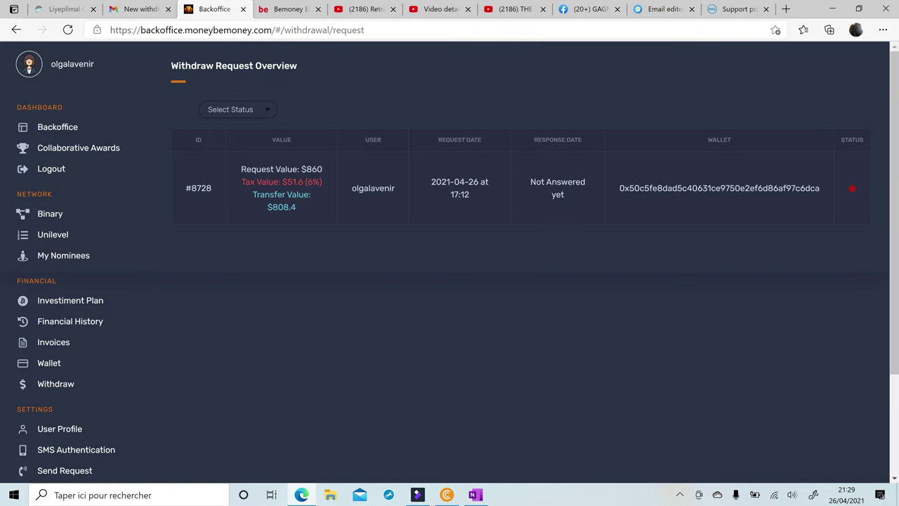
click(53, 127)
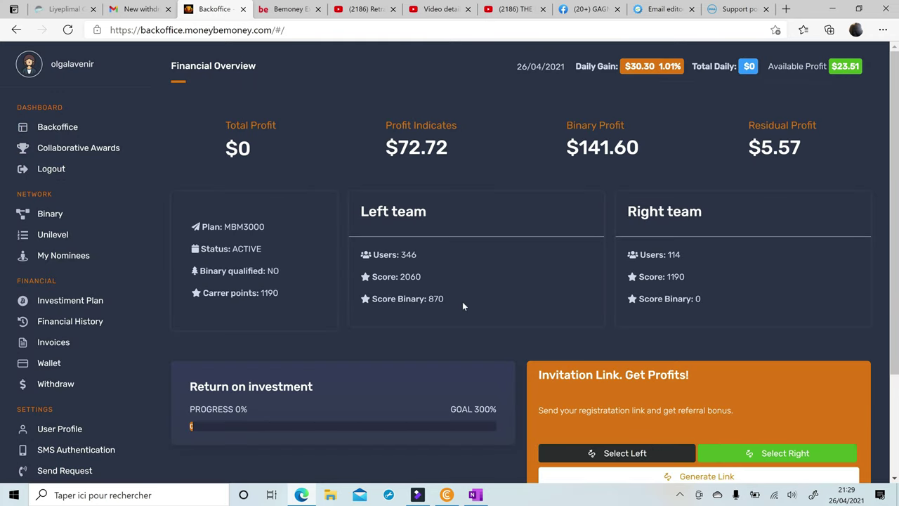
scroll(463, 305, down, 1)
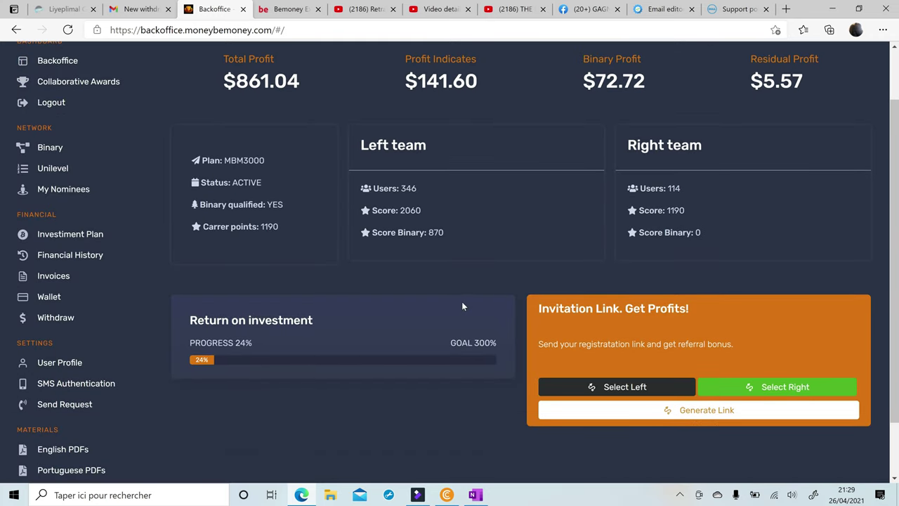